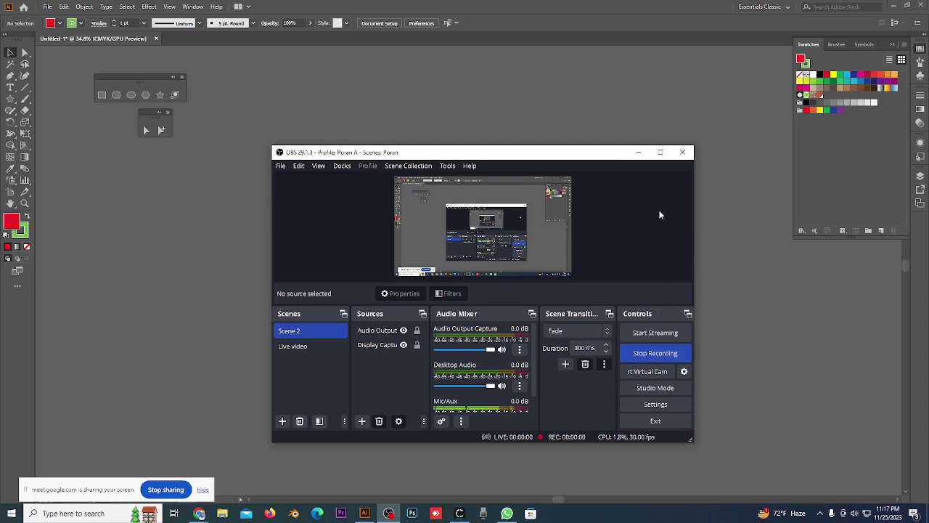
Bring Illustrator forward and try marquee-selecting the swatches together with the star grid.
{"action": "left_click", "coordinate": [638, 152]}
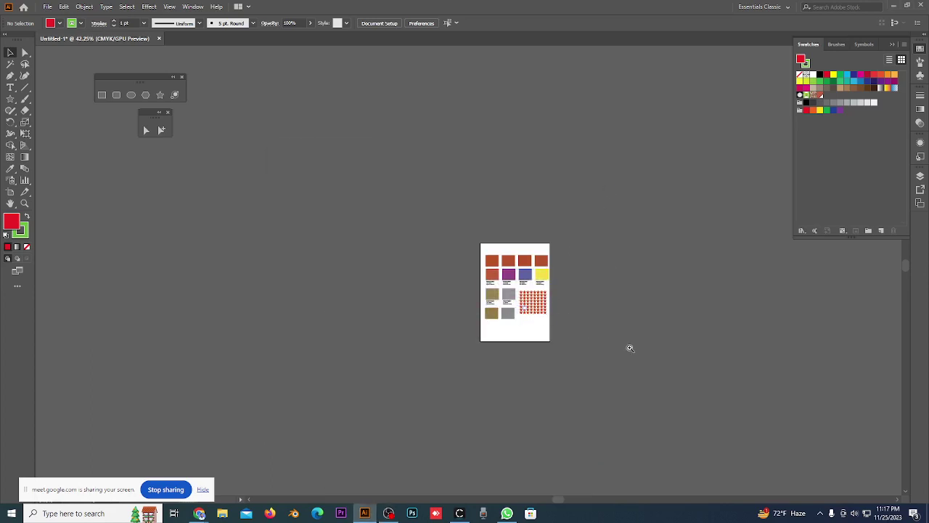
{"action": "scroll", "coordinate": [524, 308], "scroll_direction": "up", "scroll_amount": 5}
{"action": "left_click", "coordinate": [573, 293]}
{"action": "left_click_drag", "start_coordinate": [613, 245], "coordinate": [506, 341]}
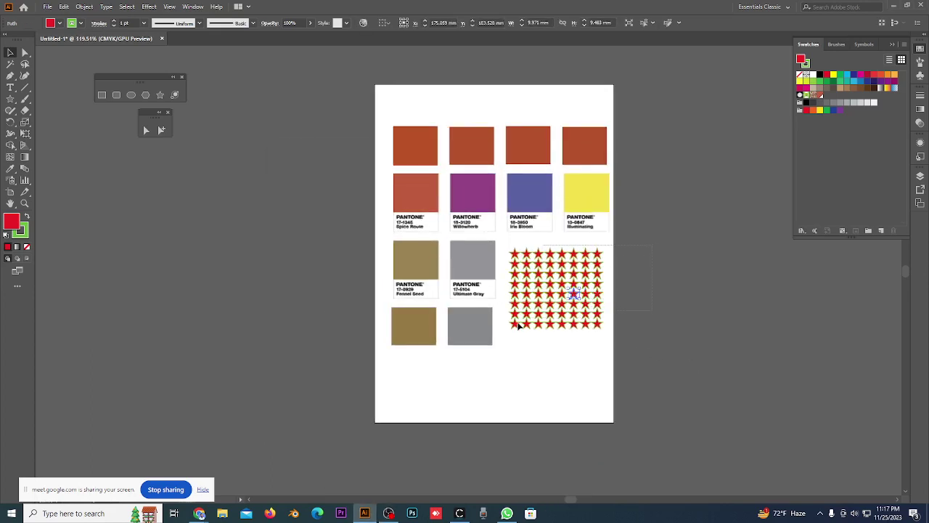
{"action": "left_click", "coordinate": [623, 325]}
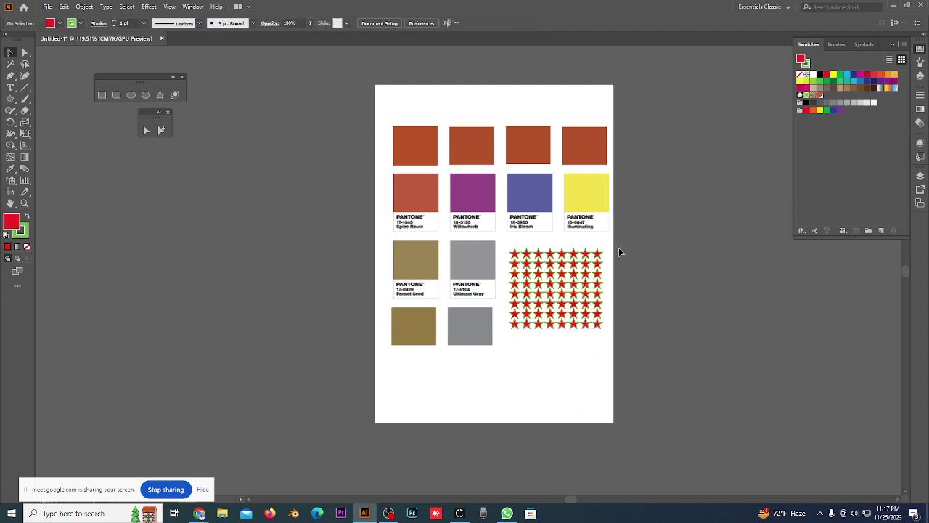
{"action": "key", "text": "ctrl+z"}
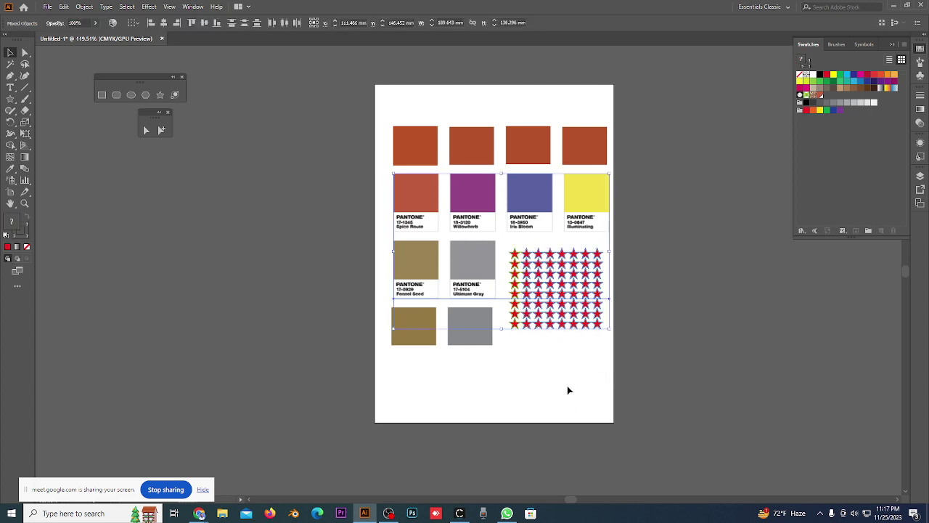
Select and delete the bottom brown and grey squares with the stars, then undo it.
{"action": "left_click", "coordinate": [570, 384]}
{"action": "mouse_move", "coordinate": [398, 353]}
{"action": "left_mouse_down"}
{"action": "mouse_move", "coordinate": [501, 336]}
{"action": "mouse_move", "coordinate": [624, 255]}
{"action": "left_mouse_up"}
{"action": "key", "text": "Delete"}
{"action": "key", "text": "Delete"}
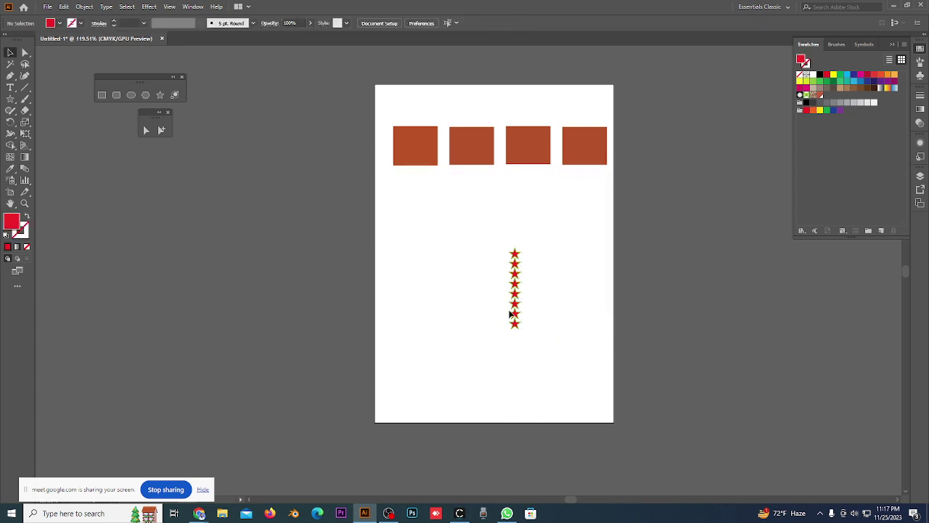
{"action": "key", "text": "ctrl+z"}
{"action": "key", "text": "ctrl+z"}
{"action": "key", "text": "ctrl+z"}
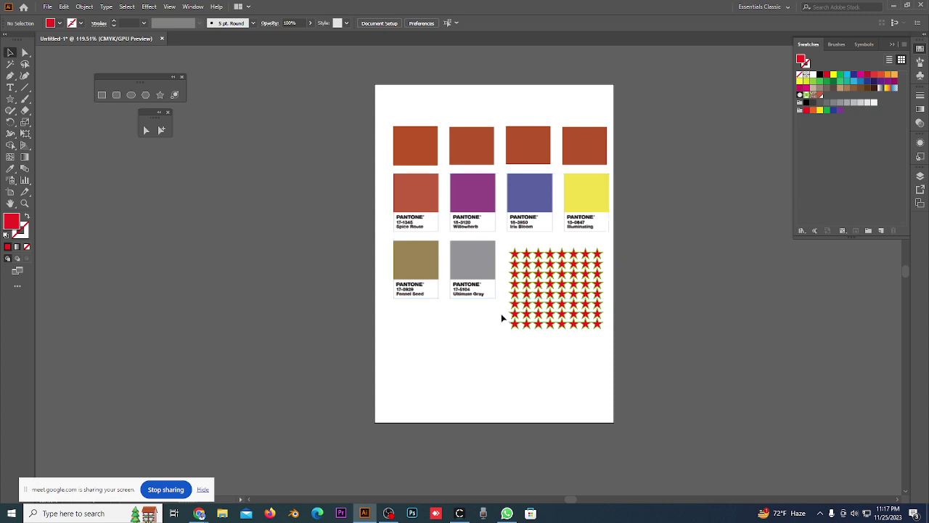
Clear away the star grid and orange squares, and move the Pantone swatch image up the page.
{"action": "left_click", "coordinate": [456, 254]}
{"action": "key", "text": "ctrl+shift+a"}
{"action": "left_click", "coordinate": [468, 232]}
{"action": "left_click_drag", "start_coordinate": [469, 189], "coordinate": [442, 110]}
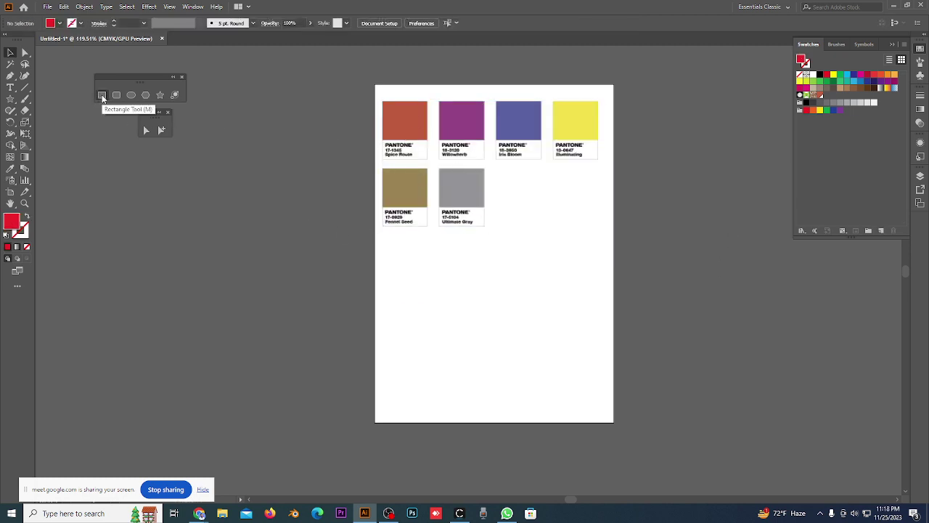
Draw a red rectangle over the Spice Route colour block and stretch it to the swatch edge.
{"action": "left_click", "coordinate": [102, 97]}
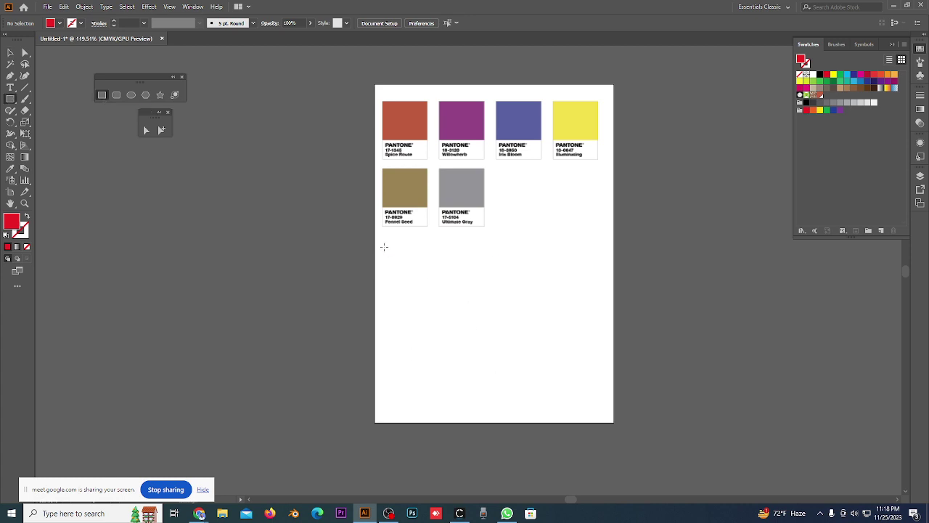
{"action": "left_click_drag", "start_coordinate": [417, 127], "coordinate": [626, 344]}
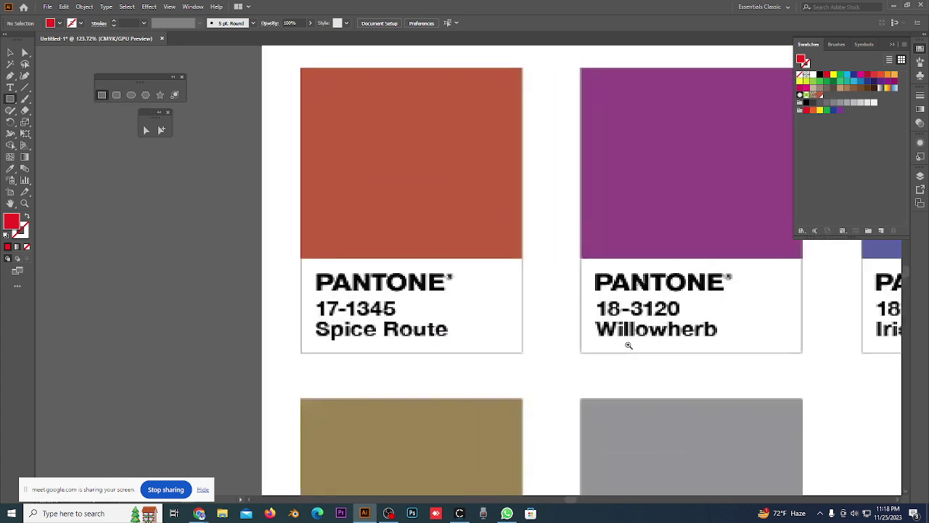
{"action": "mouse_move", "coordinate": [300, 66]}
{"action": "left_mouse_down"}
{"action": "mouse_move", "coordinate": [372, 167]}
{"action": "mouse_move", "coordinate": [496, 236]}
{"action": "mouse_move", "coordinate": [488, 243]}
{"action": "left_mouse_up"}
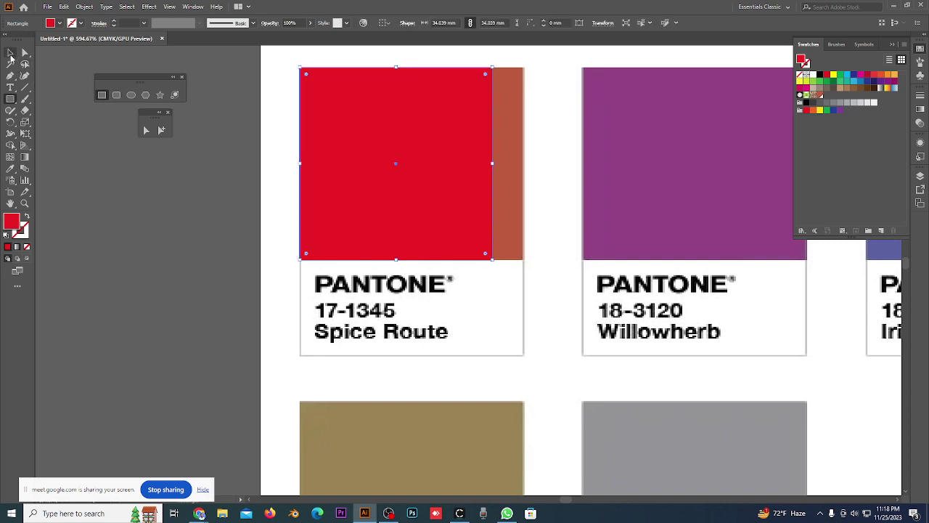
{"action": "left_click", "coordinate": [10, 53]}
{"action": "left_click_drag", "start_coordinate": [493, 164], "coordinate": [524, 165]}
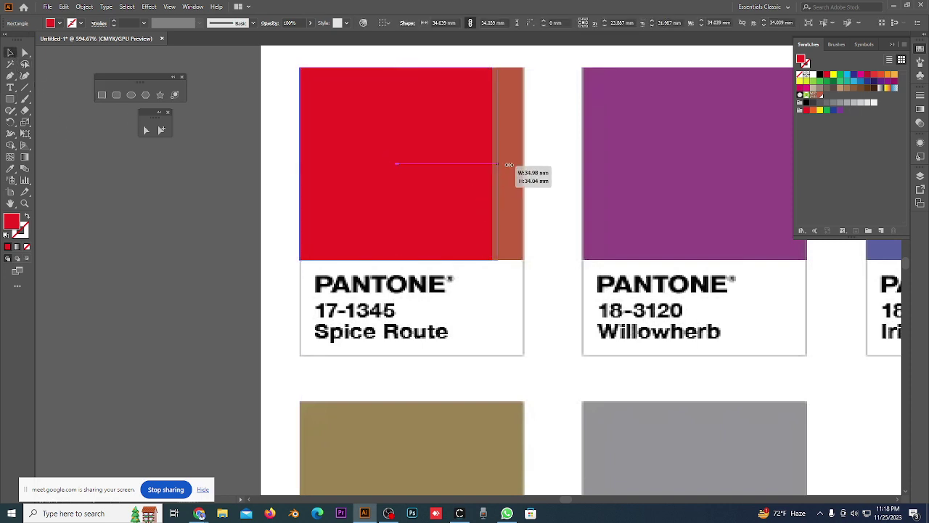
{"action": "left_click", "coordinate": [162, 225]}
{"action": "scroll", "coordinate": [569, 249], "scroll_direction": "down", "scroll_amount": 5}
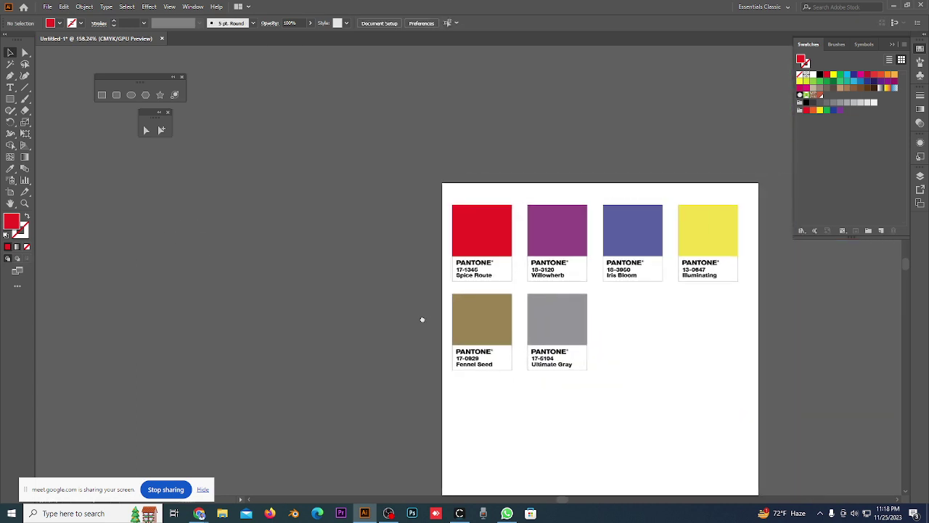
Alt-drag a copy of the red square onto the Willowherb block and align it.
{"action": "scroll", "coordinate": [472, 327], "scroll_direction": "up", "scroll_amount": 4}
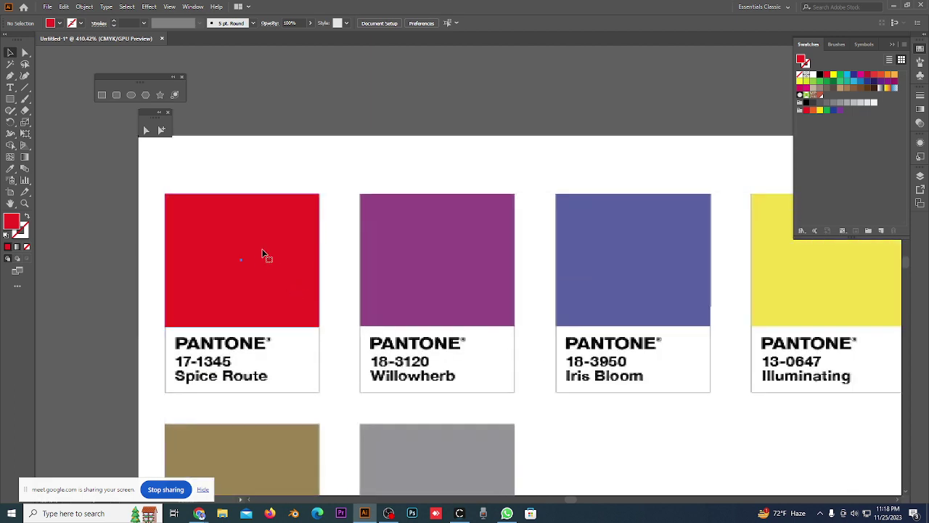
{"action": "left_click", "coordinate": [263, 260]}
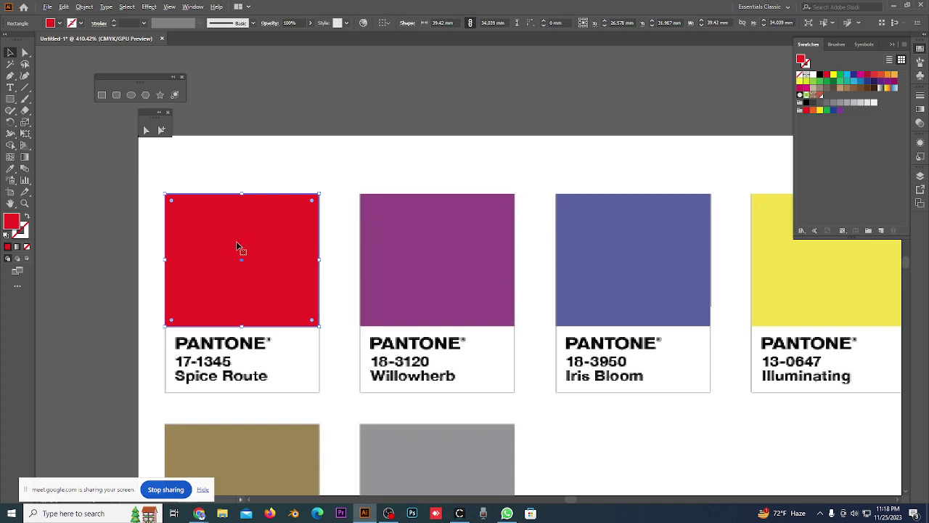
{"action": "mouse_move", "coordinate": [234, 244]}
{"action": "left_mouse_down"}
{"action": "mouse_move", "coordinate": [432, 248]}
{"action": "mouse_move", "coordinate": [421, 243]}
{"action": "left_mouse_up"}
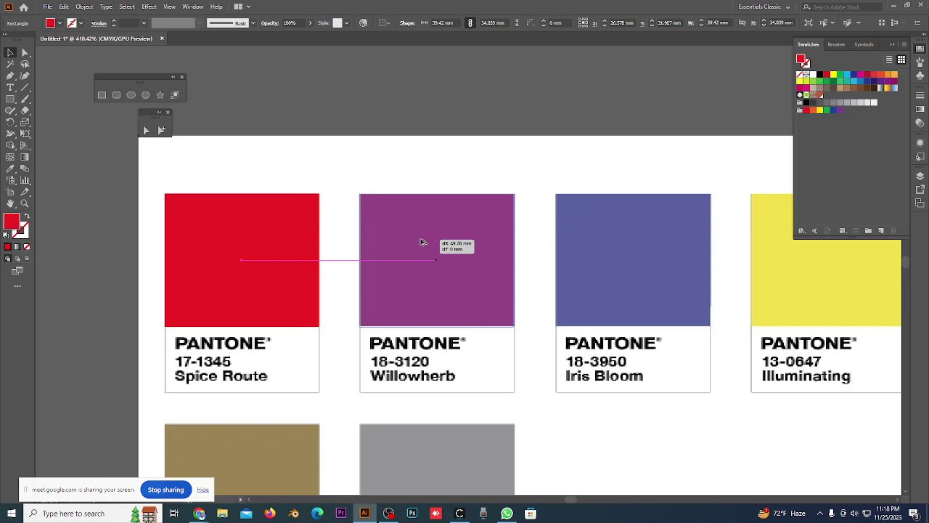
{"action": "mouse_move", "coordinate": [422, 243]}
{"action": "left_mouse_down"}
{"action": "mouse_move", "coordinate": [422, 216]}
{"action": "mouse_move", "coordinate": [423, 258]}
{"action": "left_mouse_up"}
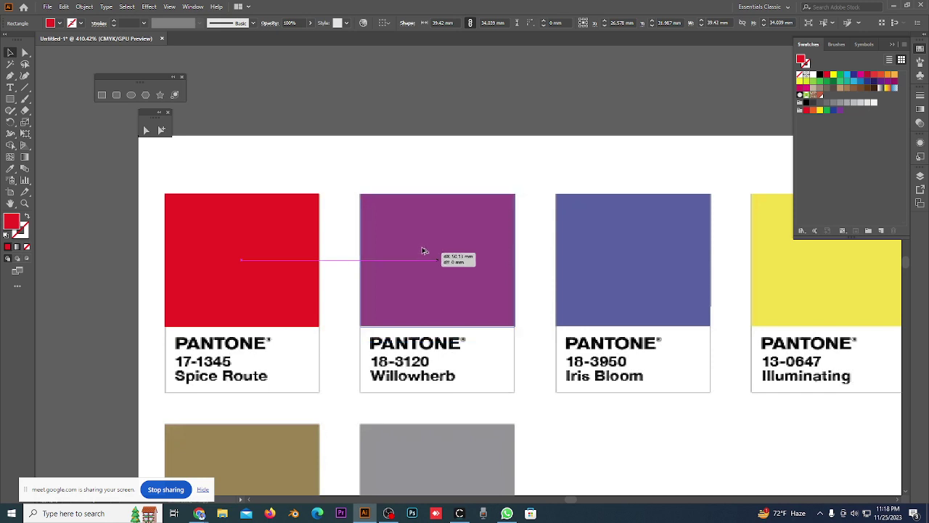
{"action": "left_click_drag", "start_coordinate": [422, 258], "coordinate": [422, 257]}
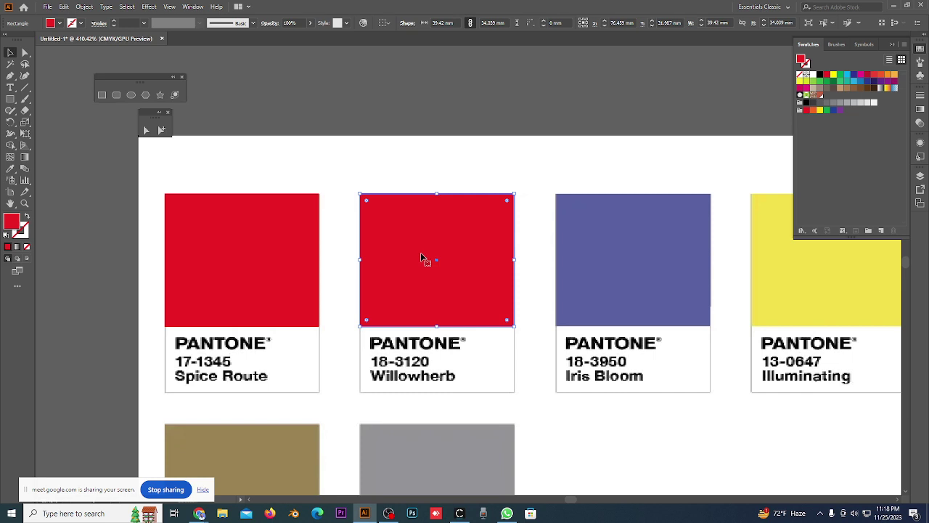
{"action": "left_click", "coordinate": [404, 151]}
Place another red square copy precisely over the Iris Bloom block.
{"action": "scroll", "coordinate": [428, 170], "scroll_direction": "right", "scroll_amount": 1}
{"action": "scroll", "coordinate": [429, 171], "scroll_direction": "right", "scroll_amount": 1}
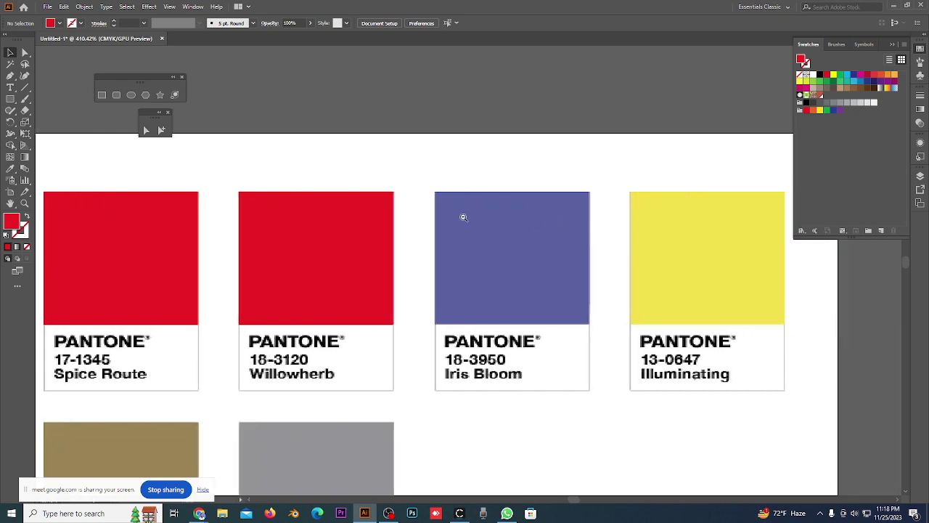
{"action": "scroll", "coordinate": [460, 213], "scroll_direction": "down", "scroll_amount": 3}
{"action": "left_click", "coordinate": [427, 249]}
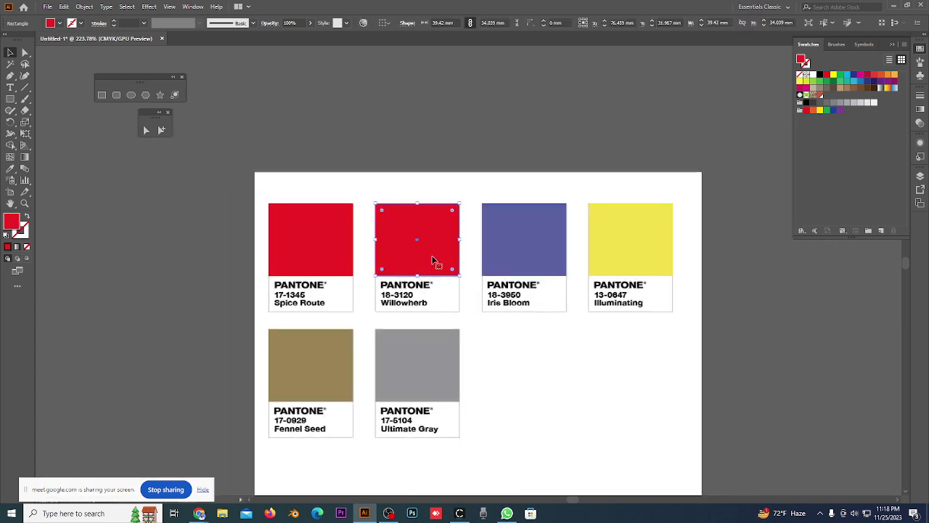
{"action": "scroll", "coordinate": [452, 258], "scroll_direction": "up", "scroll_amount": 2}
{"action": "scroll", "coordinate": [513, 289], "scroll_direction": "up", "scroll_amount": 1}
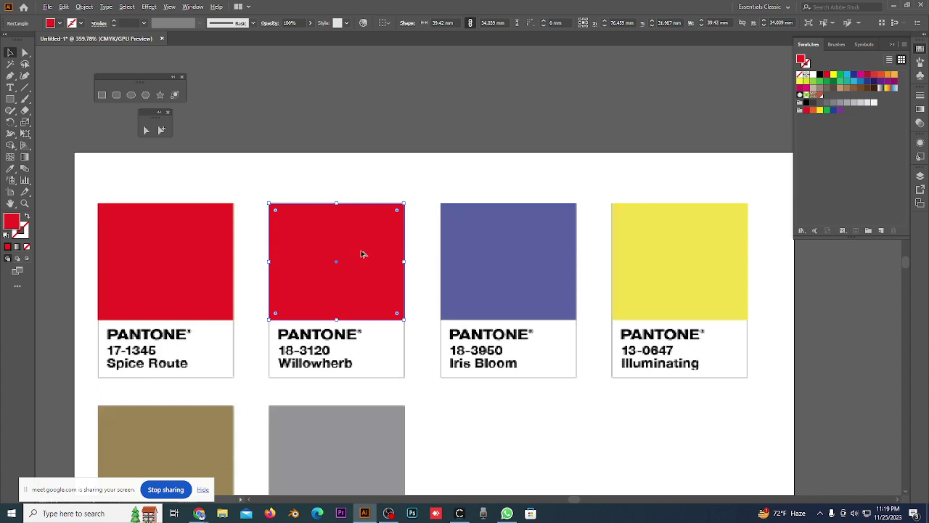
{"action": "left_click_drag", "start_coordinate": [334, 250], "coordinate": [501, 248]}
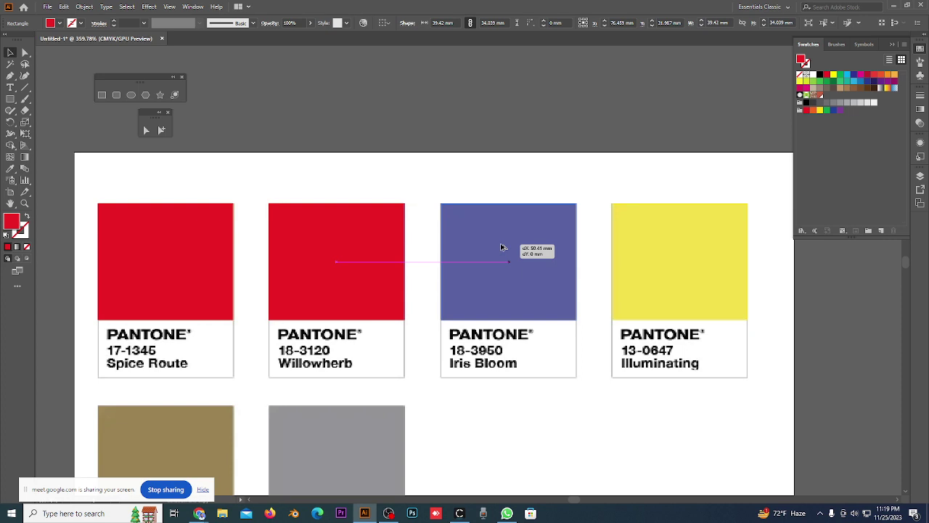
{"action": "left_click_drag", "start_coordinate": [500, 247], "coordinate": [500, 246]}
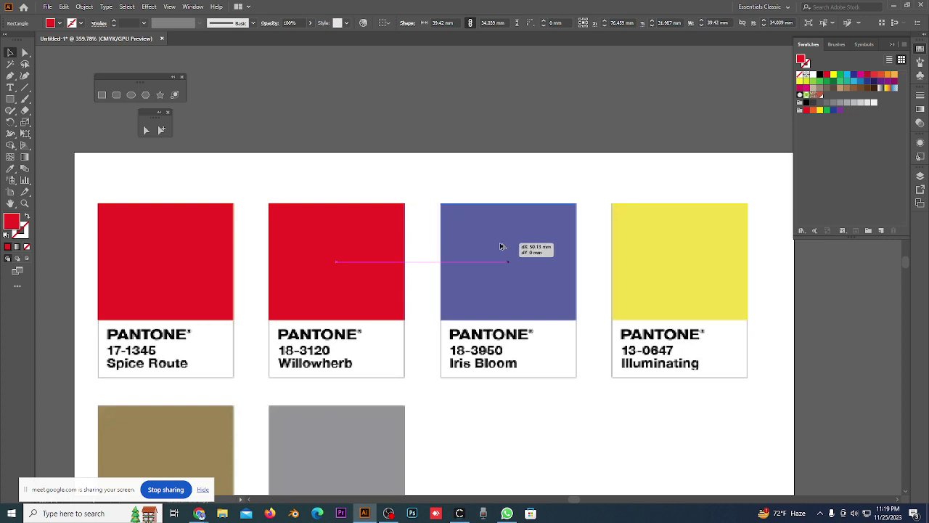
{"action": "left_click_drag", "start_coordinate": [500, 246], "coordinate": [500, 247]}
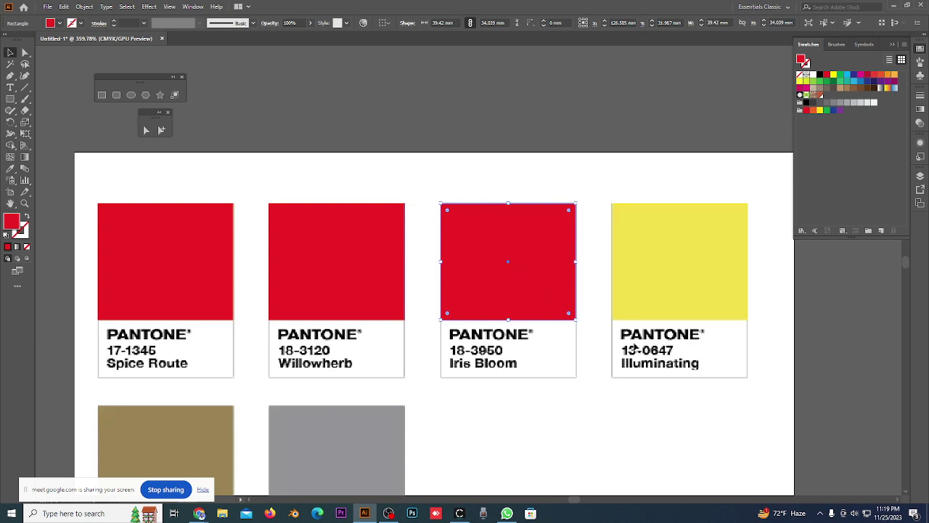
{"action": "left_click", "coordinate": [420, 143]}
{"action": "scroll", "coordinate": [599, 206], "scroll_direction": "down", "scroll_amount": 3}
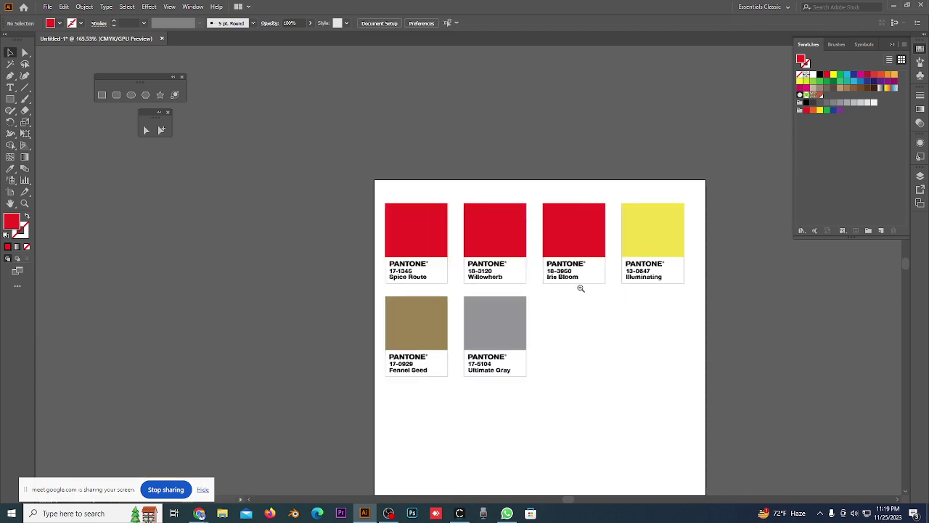
{"action": "scroll", "coordinate": [656, 252], "scroll_direction": "up", "scroll_amount": 2}
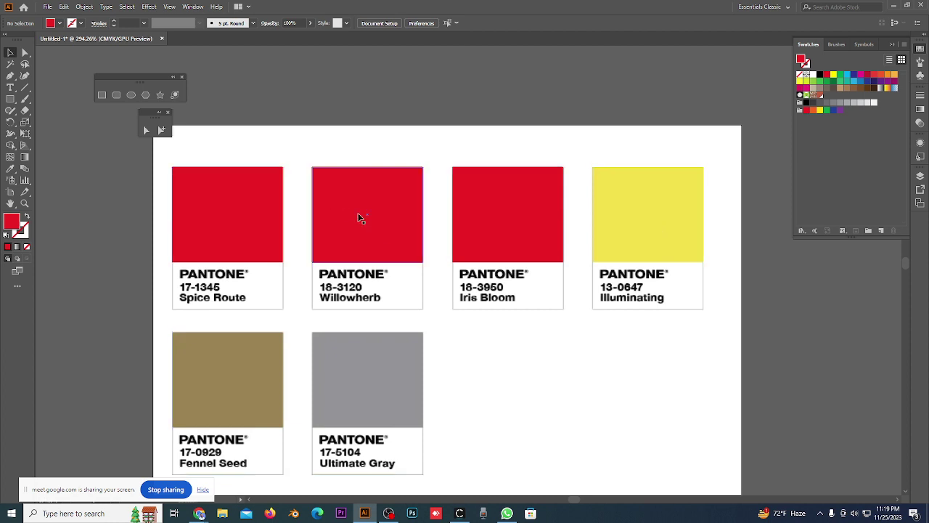
Duplicate the Iris Bloom red square with Ctrl+D to cover Illuminating.
{"action": "left_click", "coordinate": [524, 223]}
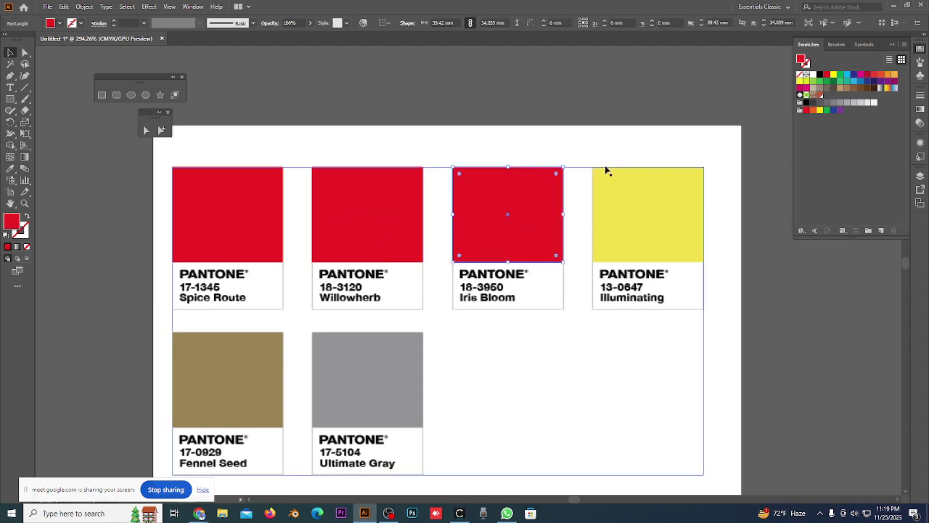
{"action": "left_click", "coordinate": [520, 121]}
{"action": "left_click", "coordinate": [513, 202]}
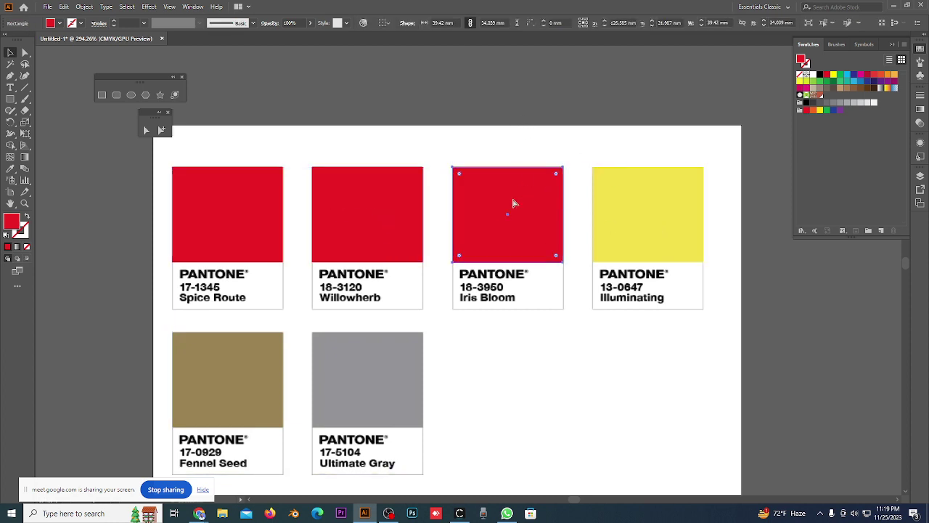
{"action": "key", "text": "ctrl+d"}
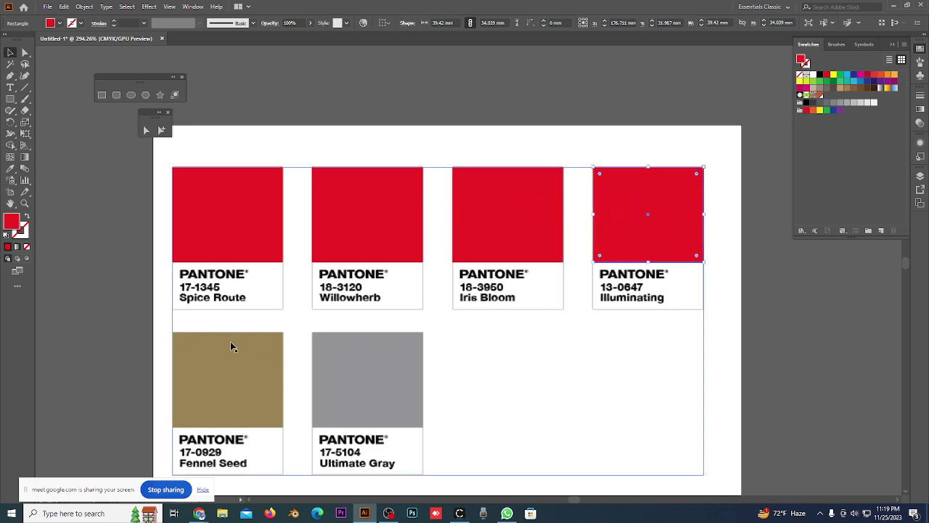
Place a red square copy over the Fennel Seed block.
{"action": "mouse_move", "coordinate": [237, 194]}
{"action": "left_mouse_down"}
{"action": "mouse_move", "coordinate": [400, 97]}
{"action": "mouse_move", "coordinate": [397, 253]}
{"action": "left_mouse_up"}
{"action": "left_click", "coordinate": [392, 109]}
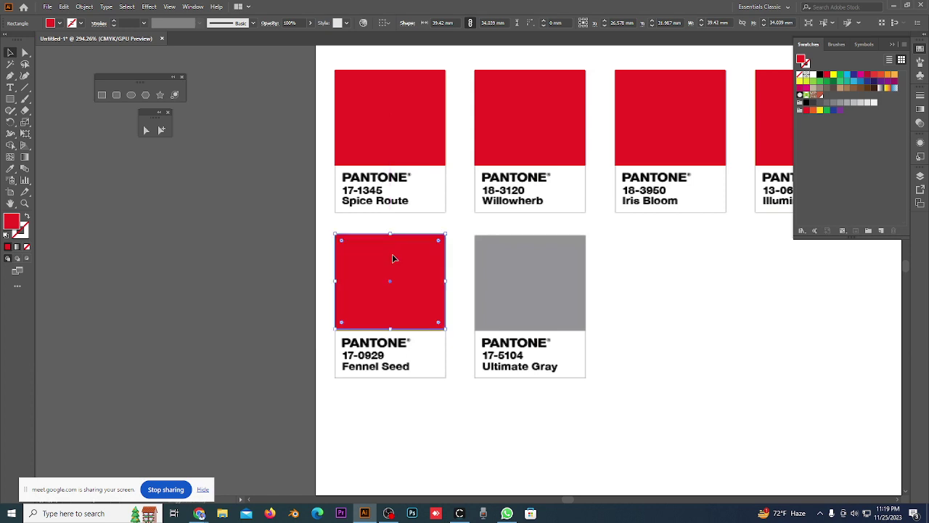
{"action": "left_click_drag", "start_coordinate": [639, 305], "coordinate": [502, 268]}
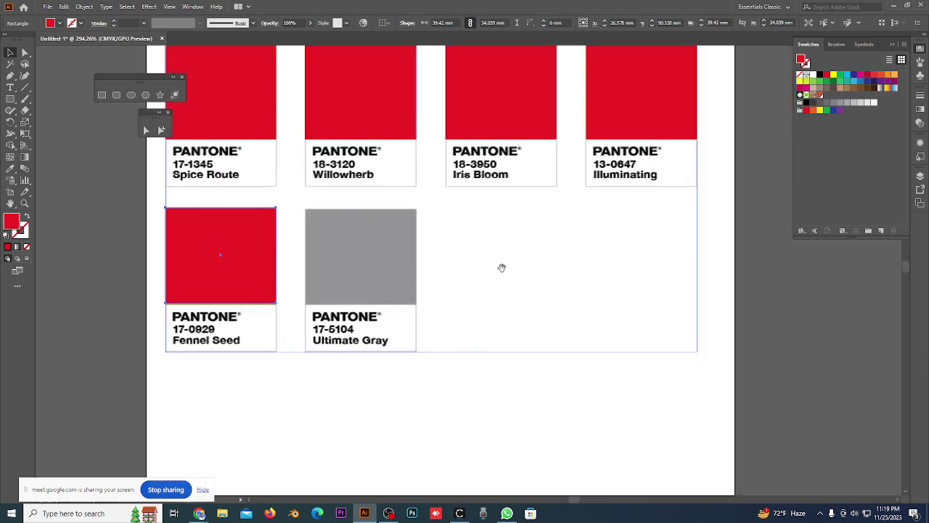
{"action": "left_click", "coordinate": [266, 389]}
{"action": "scroll", "coordinate": [728, 390], "scroll_direction": "up", "scroll_amount": 1}
{"action": "scroll", "coordinate": [652, 369], "scroll_direction": "up", "scroll_amount": 10}
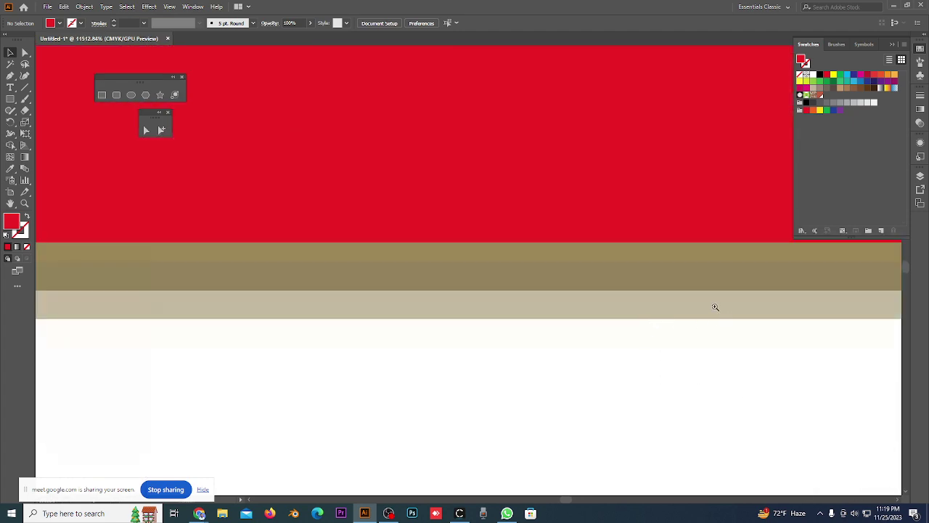
{"action": "scroll", "coordinate": [618, 293], "scroll_direction": "down", "scroll_amount": 1}
{"action": "scroll", "coordinate": [406, 292], "scroll_direction": "down", "scroll_amount": 5}
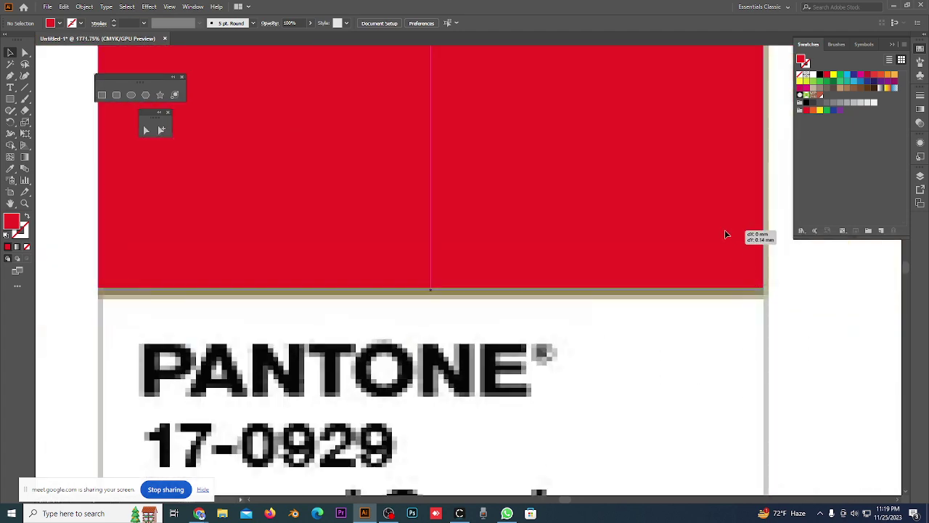
Place a final red square copy over the Ultimate Gray block.
{"action": "left_click", "coordinate": [724, 247]}
{"action": "scroll", "coordinate": [621, 227], "scroll_direction": "down", "scroll_amount": 5}
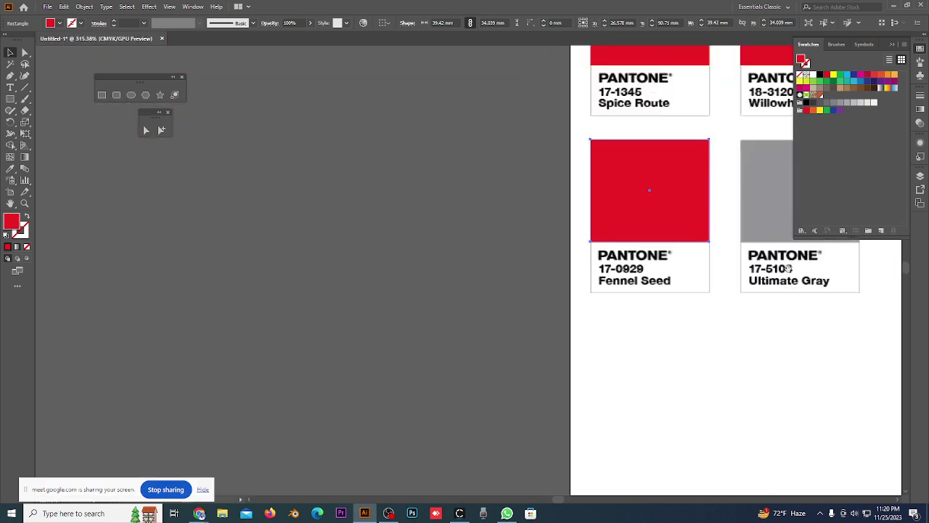
{"action": "mouse_move", "coordinate": [649, 189]}
{"action": "left_mouse_down"}
{"action": "mouse_move", "coordinate": [225, 240]}
{"action": "mouse_move", "coordinate": [365, 230]}
{"action": "left_mouse_up"}
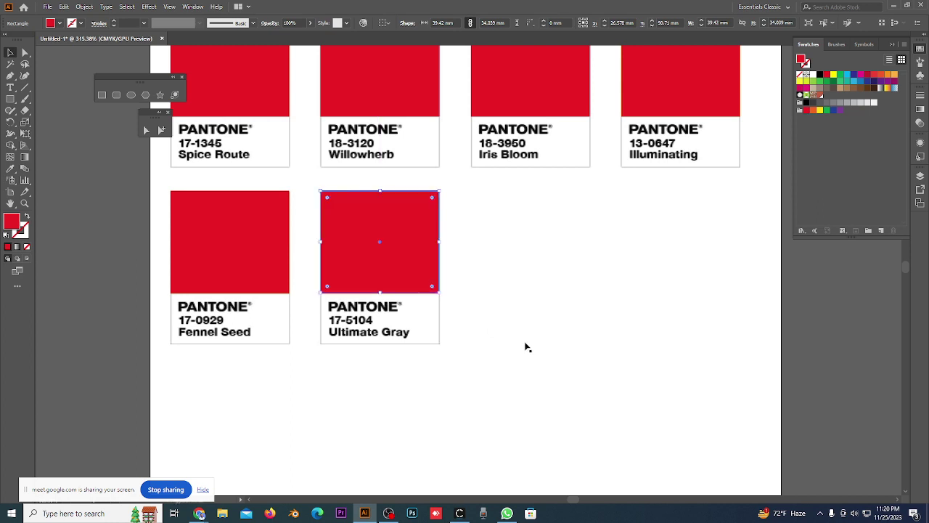
{"action": "left_click", "coordinate": [634, 374]}
{"action": "scroll", "coordinate": [566, 322], "scroll_direction": "down", "scroll_amount": 5}
Shift-select all six red squares and group them with Ctrl+G.
{"action": "left_click_drag", "start_coordinate": [546, 396], "coordinate": [419, 269]}
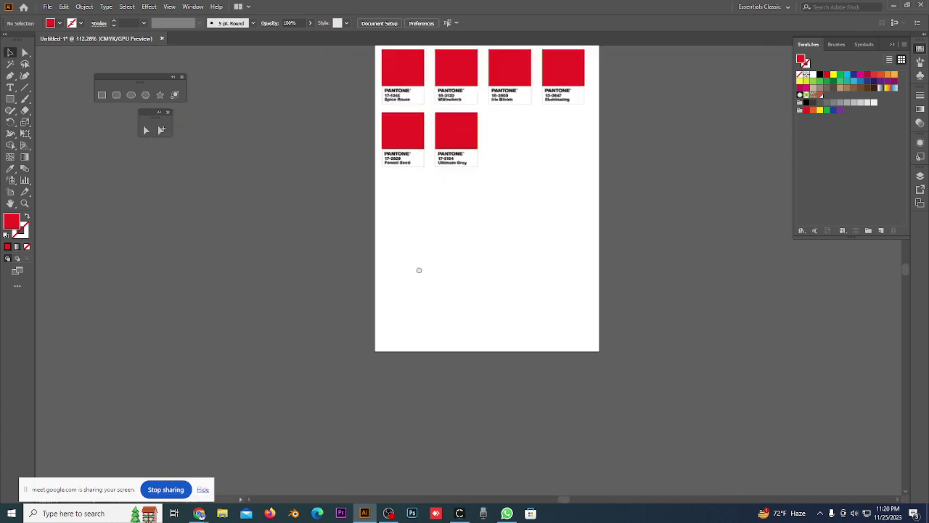
{"action": "scroll", "coordinate": [419, 270], "scroll_direction": "up", "scroll_amount": 2}
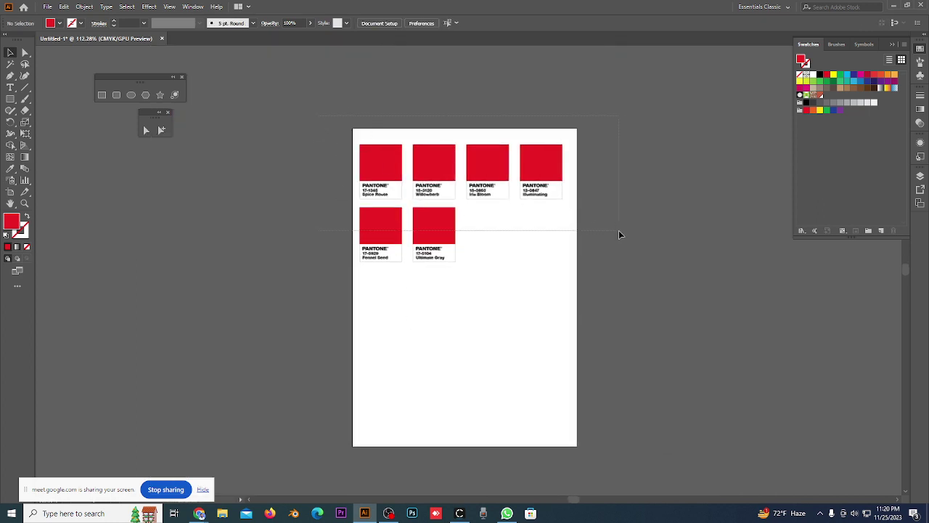
{"action": "left_click", "coordinate": [384, 158]}
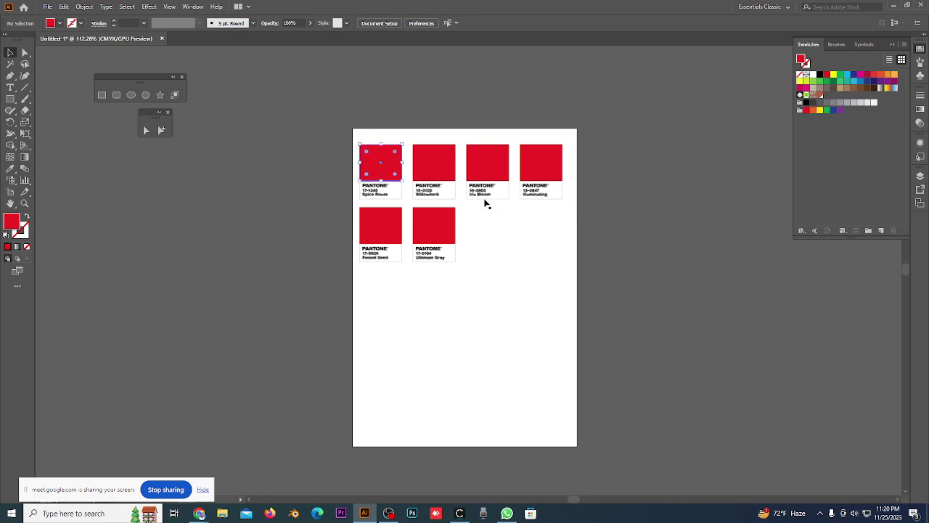
{"action": "left_click", "coordinate": [434, 163], "text": "shift"}
{"action": "left_click", "coordinate": [488, 163], "text": "shift"}
{"action": "left_click", "coordinate": [530, 171], "text": "shift"}
{"action": "left_click", "coordinate": [445, 240], "text": "shift"}
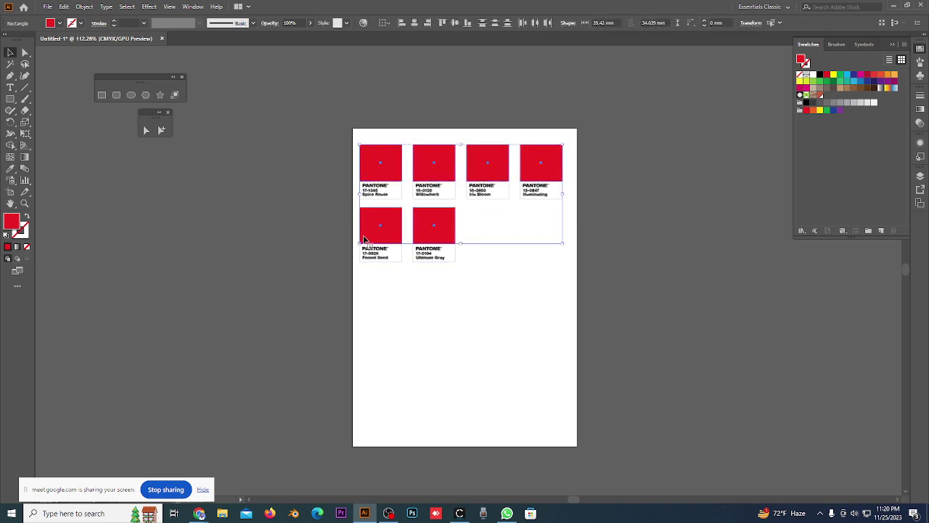
{"action": "left_click", "coordinate": [368, 232], "text": "shift"}
{"action": "left_click", "coordinate": [404, 266], "text": "shift"}
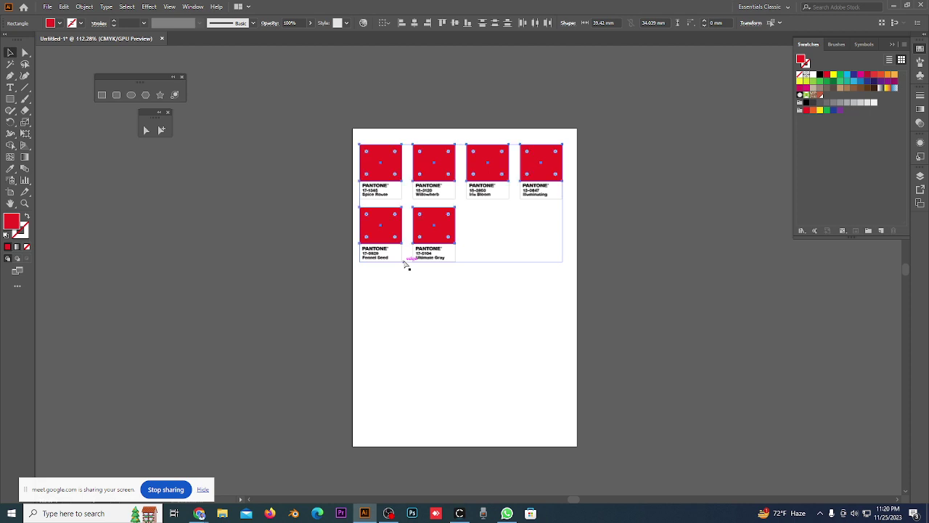
{"action": "key", "text": "ctrl+g"}
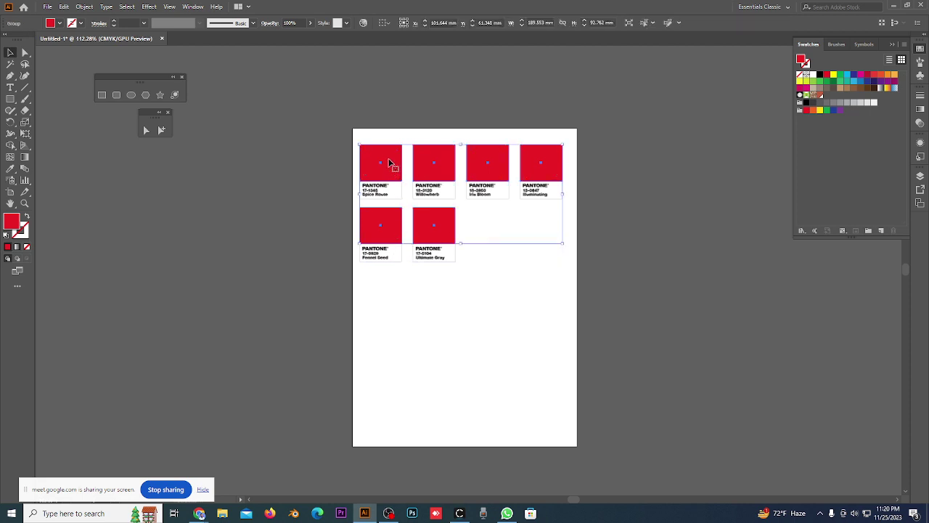
Move the red square group down below the swatch grid.
{"action": "left_click_drag", "start_coordinate": [390, 162], "coordinate": [389, 301]}
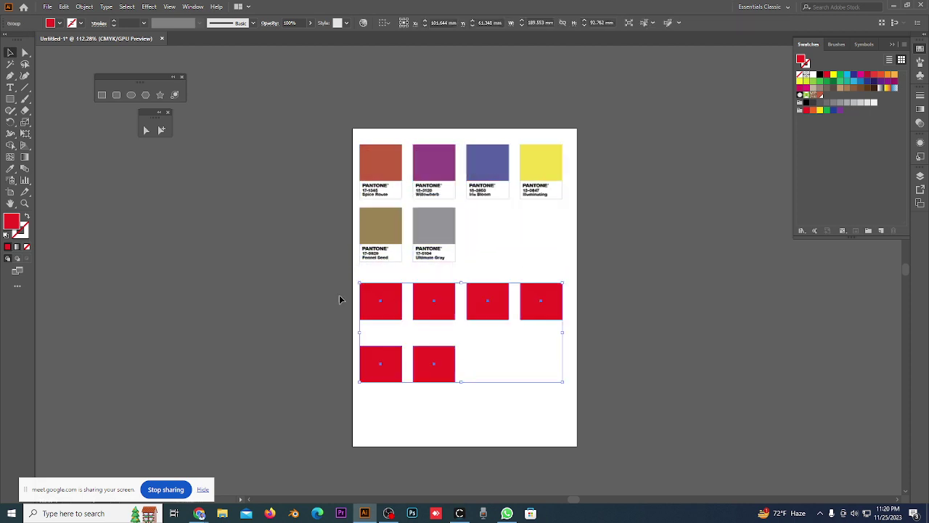
{"action": "left_click", "coordinate": [279, 281]}
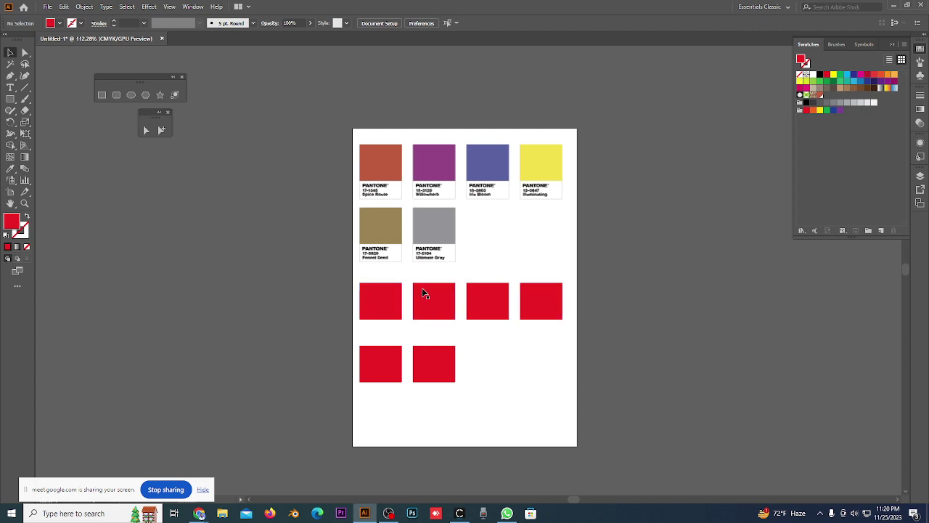
{"action": "scroll", "coordinate": [435, 296], "scroll_direction": "down", "scroll_amount": 1}
{"action": "left_click", "coordinate": [400, 275]}
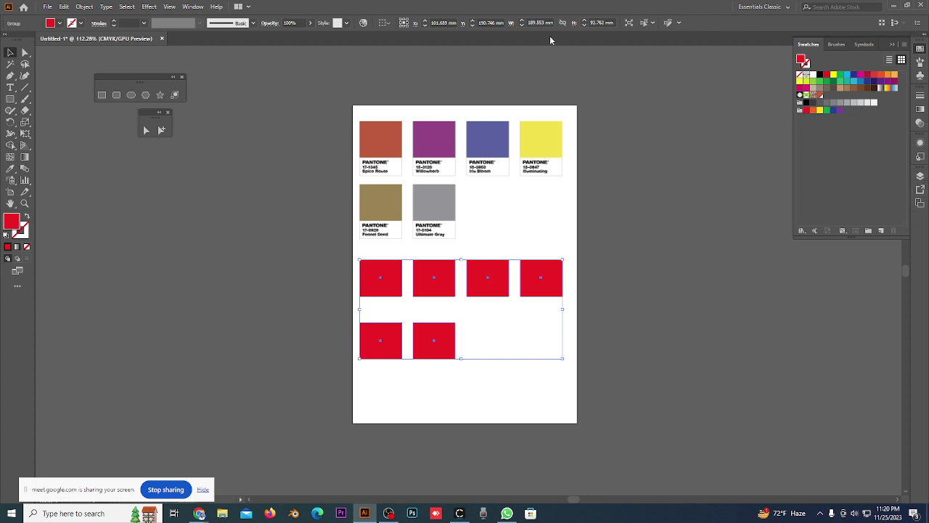
Show the Color panel and turn the grouped red squares green.
{"action": "left_click", "coordinate": [193, 7]}
{"action": "left_click", "coordinate": [236, 186]}
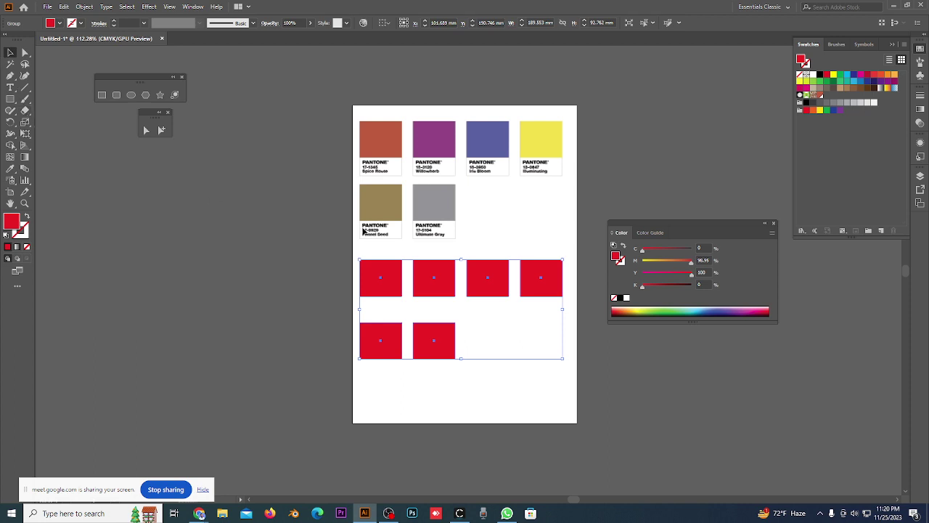
{"action": "left_click", "coordinate": [686, 312]}
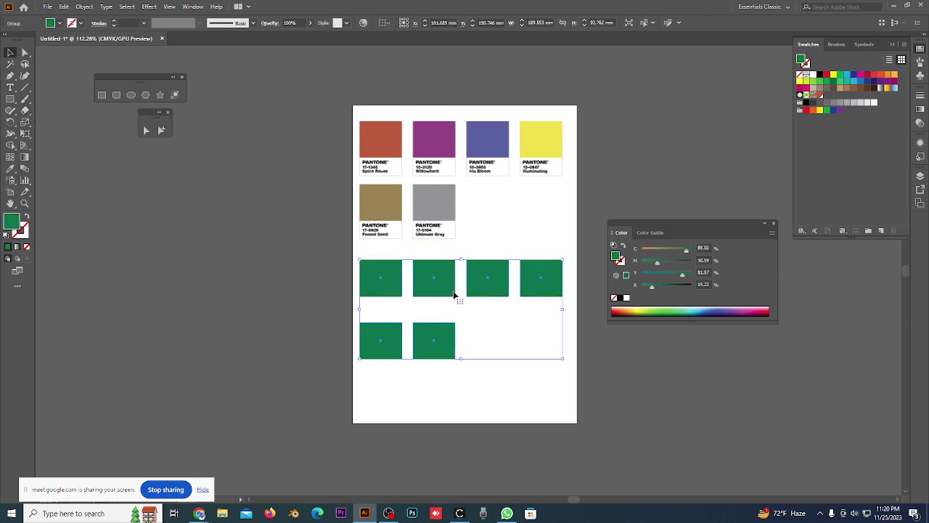
{"action": "left_click", "coordinate": [572, 323]}
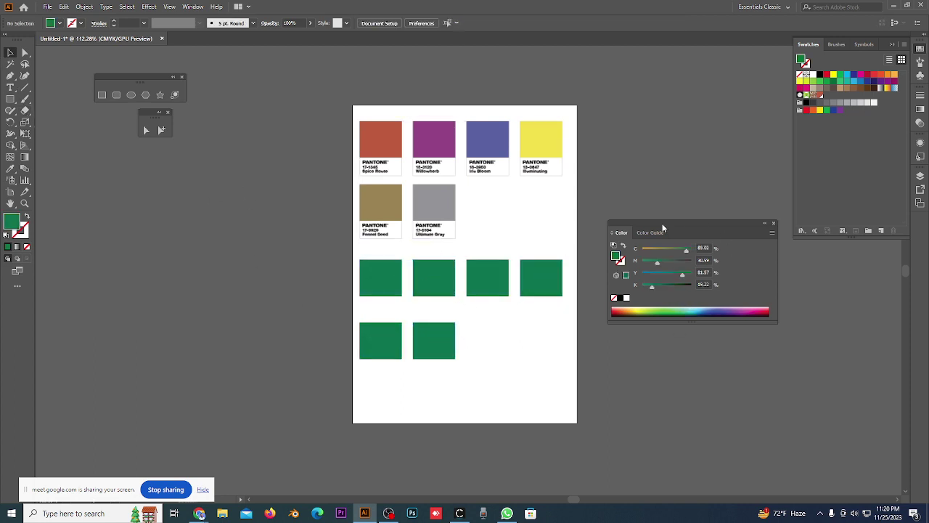
Recolour the first square from green to a red-pink shade.
{"action": "left_click", "coordinate": [162, 131]}
{"action": "left_click", "coordinate": [384, 287]}
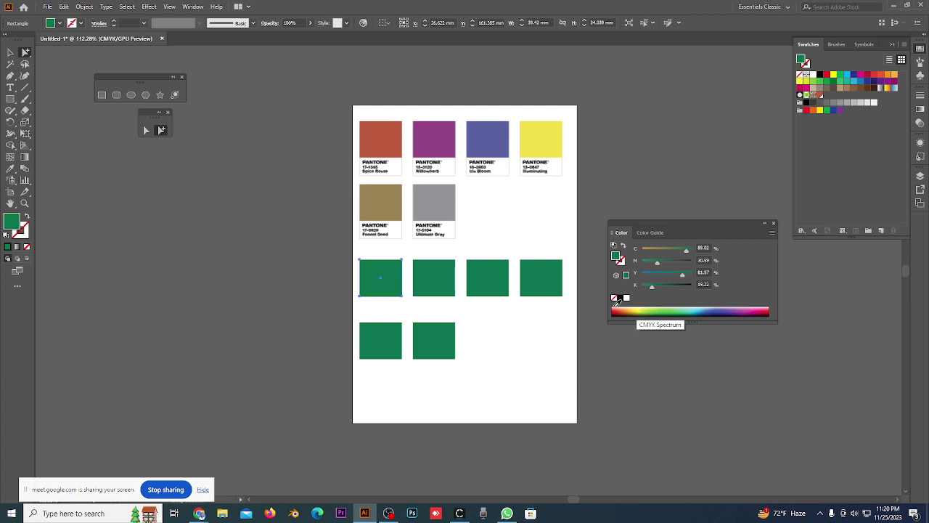
{"action": "left_click", "coordinate": [622, 311]}
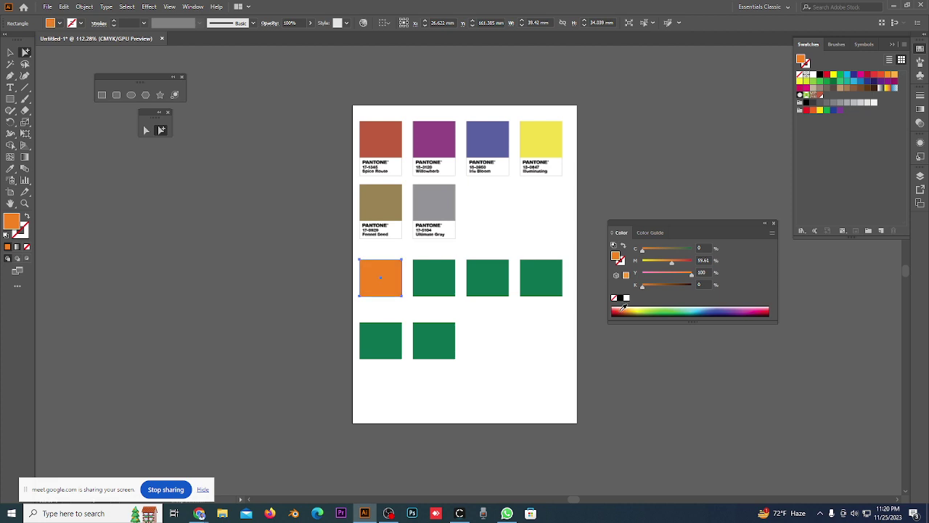
{"action": "left_click", "coordinate": [619, 309]}
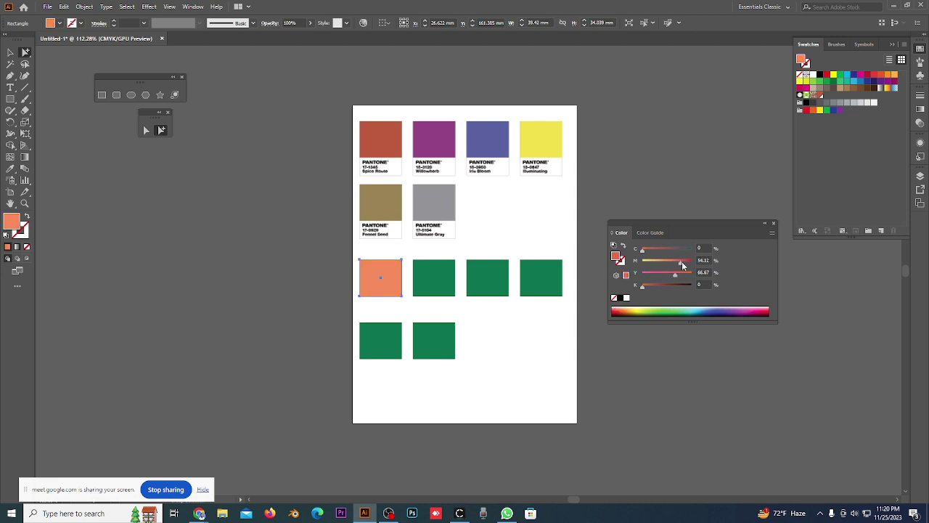
{"action": "mouse_move", "coordinate": [682, 266]}
{"action": "left_mouse_down"}
{"action": "mouse_move", "coordinate": [689, 273]}
{"action": "mouse_move", "coordinate": [659, 251]}
{"action": "left_mouse_up"}
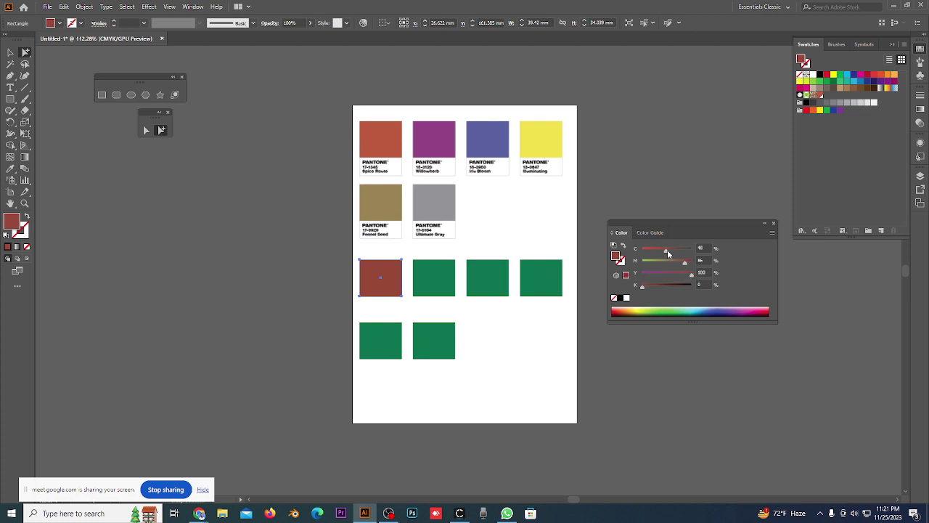
{"action": "left_click_drag", "start_coordinate": [661, 252], "coordinate": [657, 252]}
Recolour the second square from green to purple.
{"action": "left_click", "coordinate": [432, 284]}
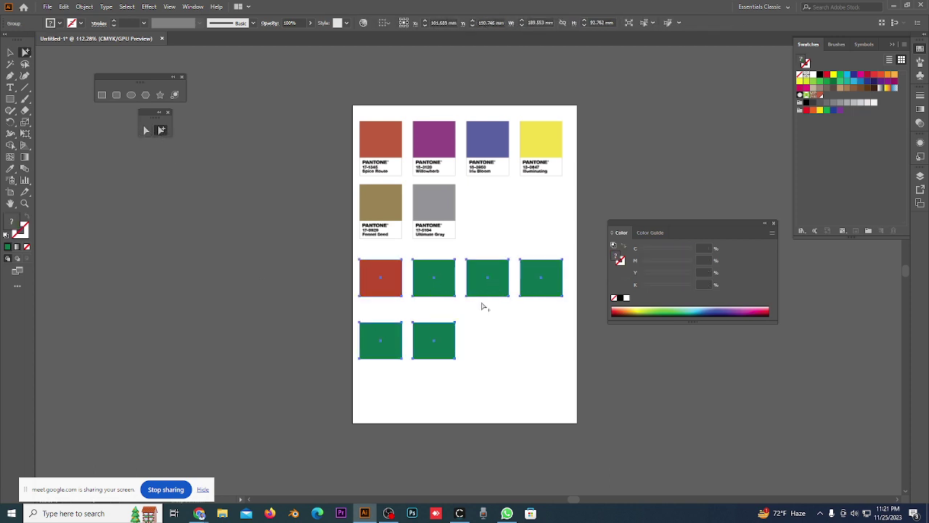
{"action": "left_click", "coordinate": [457, 312]}
{"action": "left_click", "coordinate": [438, 278]}
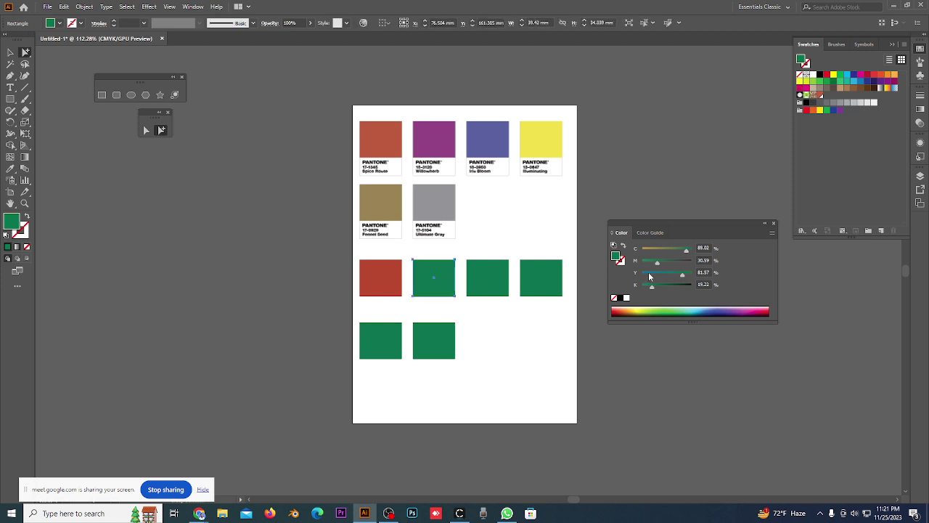
{"action": "left_click", "coordinate": [760, 310]}
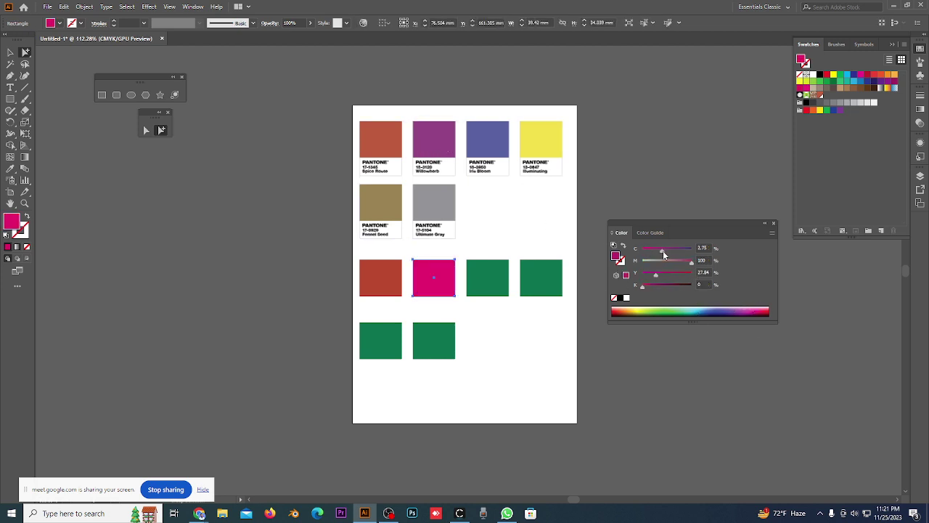
{"action": "left_click_drag", "start_coordinate": [663, 250], "coordinate": [668, 250]}
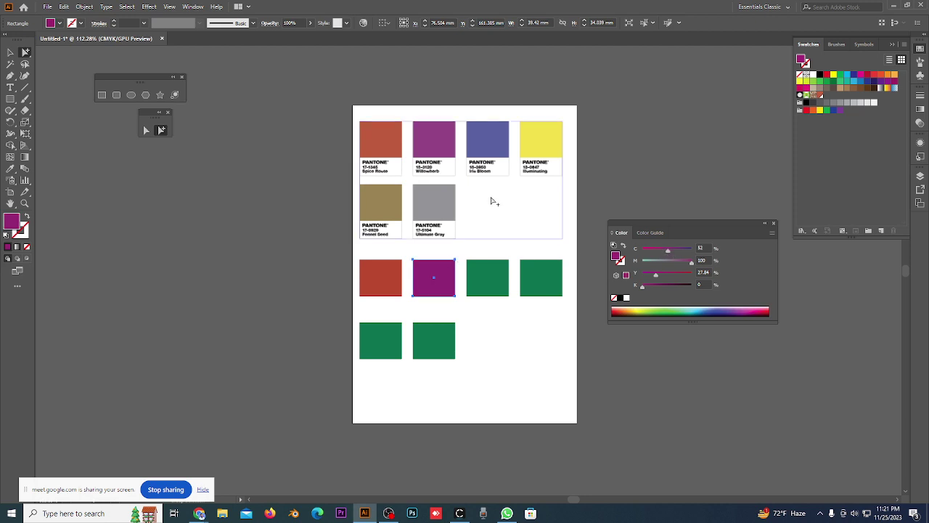
Give the third square a blue-violet fill, darkened slightly with K at 11.
{"action": "left_click", "coordinate": [488, 287]}
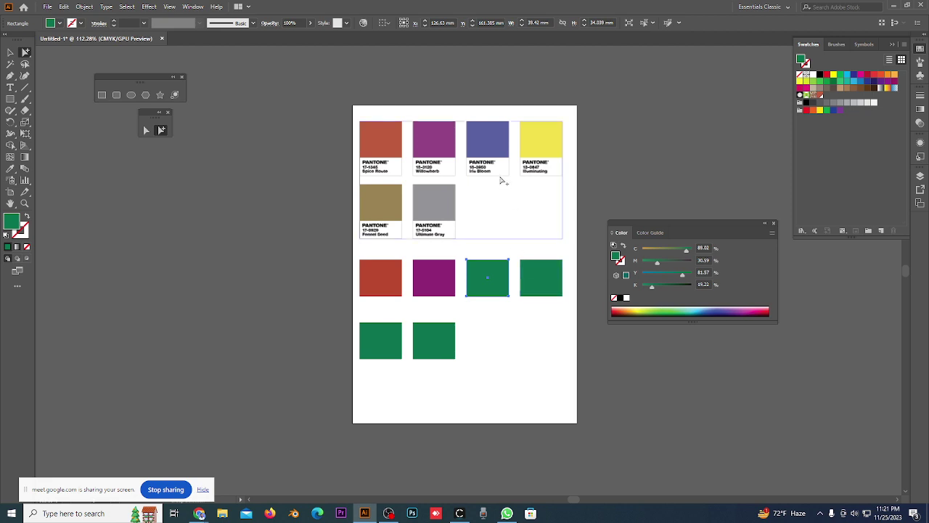
{"action": "left_click", "coordinate": [724, 308]}
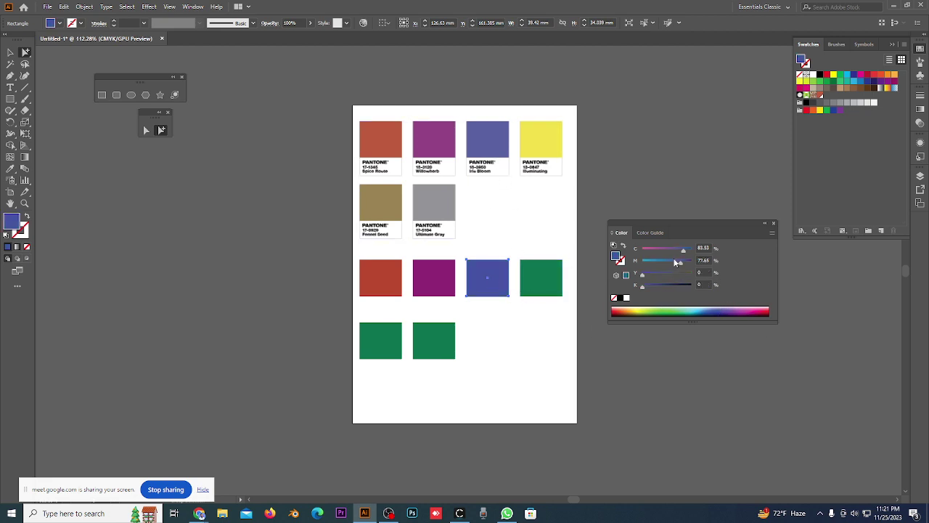
{"action": "left_click_drag", "start_coordinate": [641, 284], "coordinate": [648, 286]}
{"action": "left_click", "coordinate": [216, 189]}
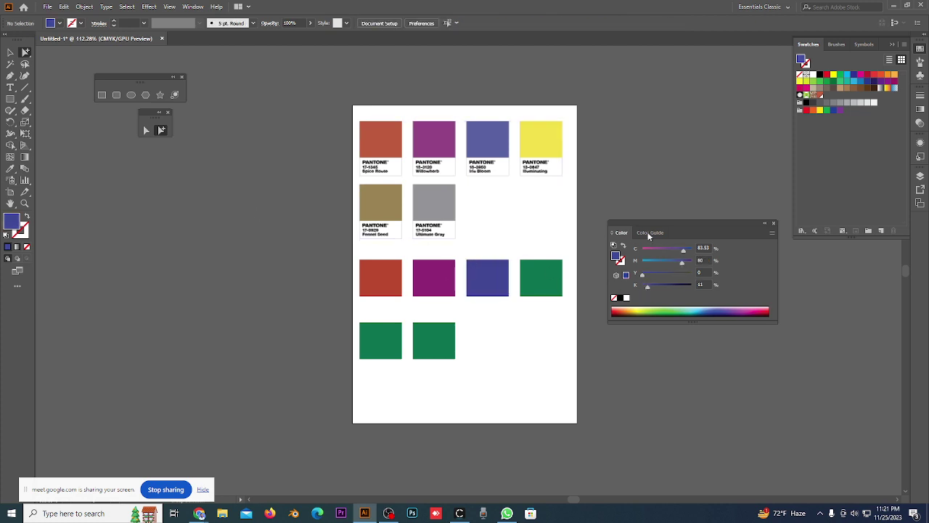
{"action": "left_click_drag", "start_coordinate": [677, 222], "coordinate": [682, 178]}
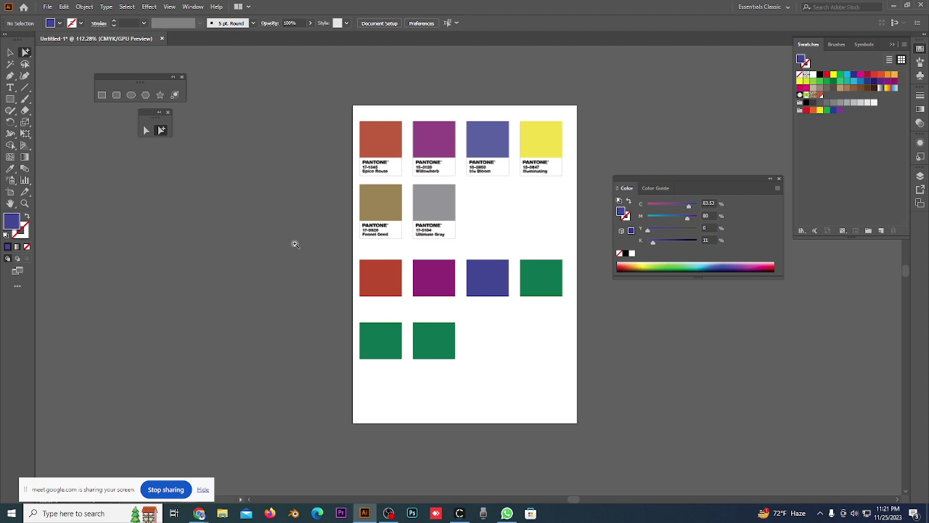
{"action": "left_click_drag", "start_coordinate": [384, 133], "coordinate": [419, 155]}
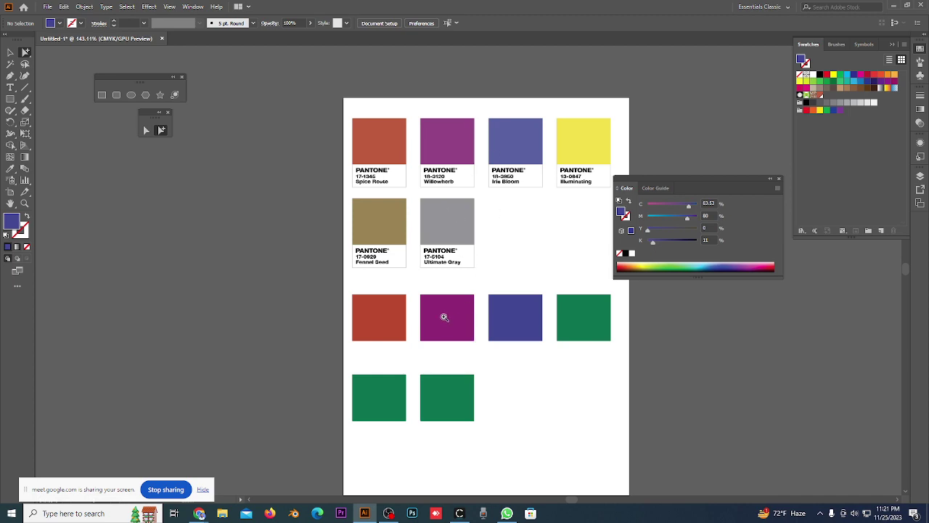
{"action": "mouse_move", "coordinate": [457, 328]}
{"action": "left_mouse_down"}
{"action": "mouse_move", "coordinate": [712, 384]}
{"action": "mouse_move", "coordinate": [400, 327]}
{"action": "mouse_move", "coordinate": [485, 367]}
{"action": "mouse_move", "coordinate": [588, 467]}
{"action": "mouse_move", "coordinate": [609, 477]}
{"action": "mouse_move", "coordinate": [492, 387]}
{"action": "mouse_move", "coordinate": [429, 309]}
{"action": "mouse_move", "coordinate": [368, 200]}
{"action": "left_mouse_up"}
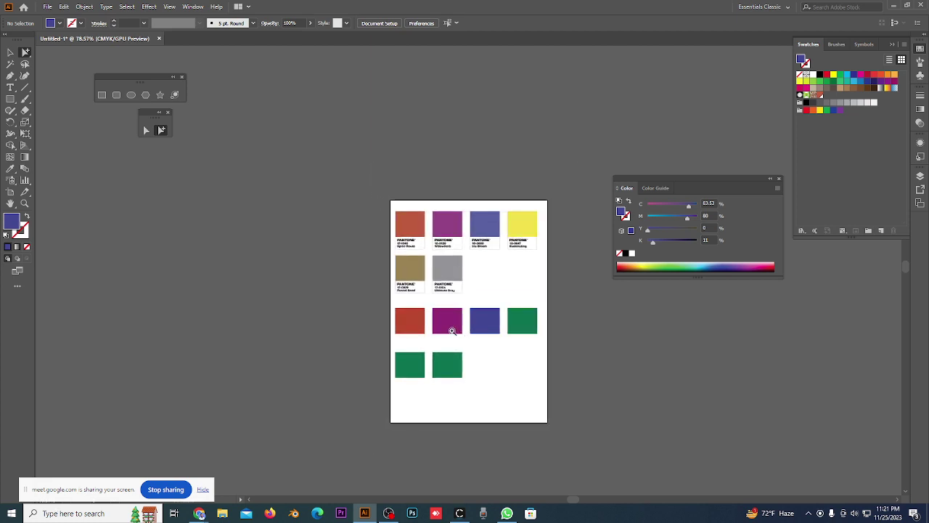
{"action": "mouse_move", "coordinate": [451, 331]}
{"action": "left_mouse_down"}
{"action": "mouse_move", "coordinate": [493, 380]}
{"action": "mouse_move", "coordinate": [486, 373]}
{"action": "left_mouse_up"}
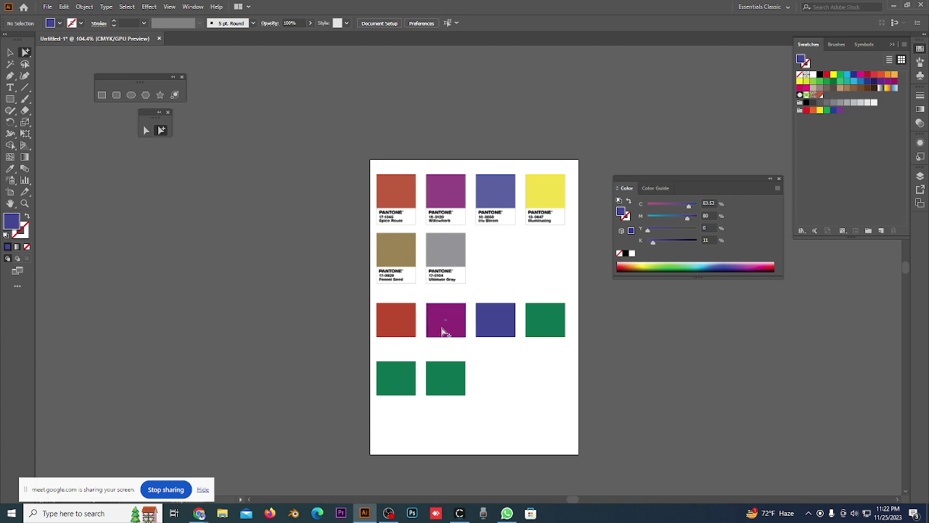
{"action": "key", "text": "ctrl+space"}
{"action": "mouse_move", "coordinate": [446, 323]}
{"action": "left_mouse_down"}
{"action": "mouse_move", "coordinate": [730, 409]}
{"action": "mouse_move", "coordinate": [649, 388]}
{"action": "mouse_move", "coordinate": [347, 196]}
{"action": "left_mouse_up"}
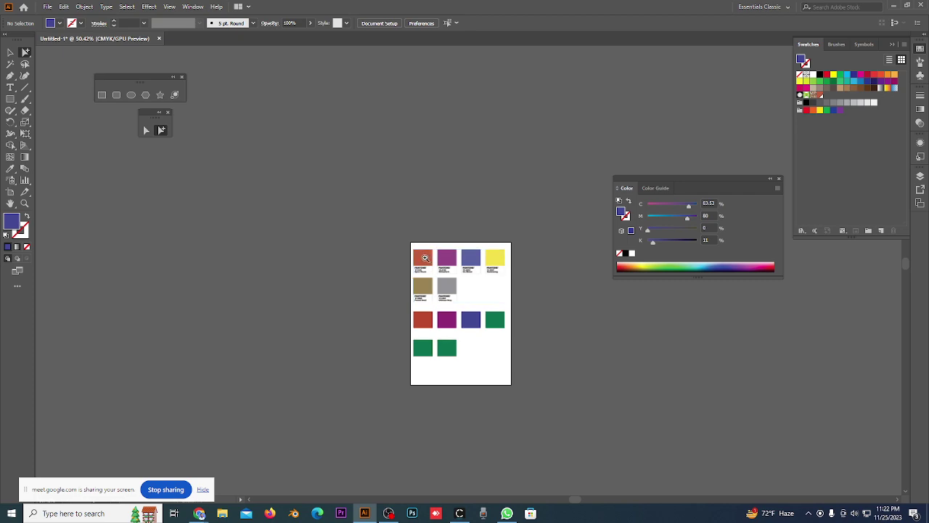
{"action": "mouse_move", "coordinate": [422, 254]}
{"action": "left_mouse_down"}
{"action": "mouse_move", "coordinate": [768, 433]}
{"action": "mouse_move", "coordinate": [324, 196]}
{"action": "left_mouse_up"}
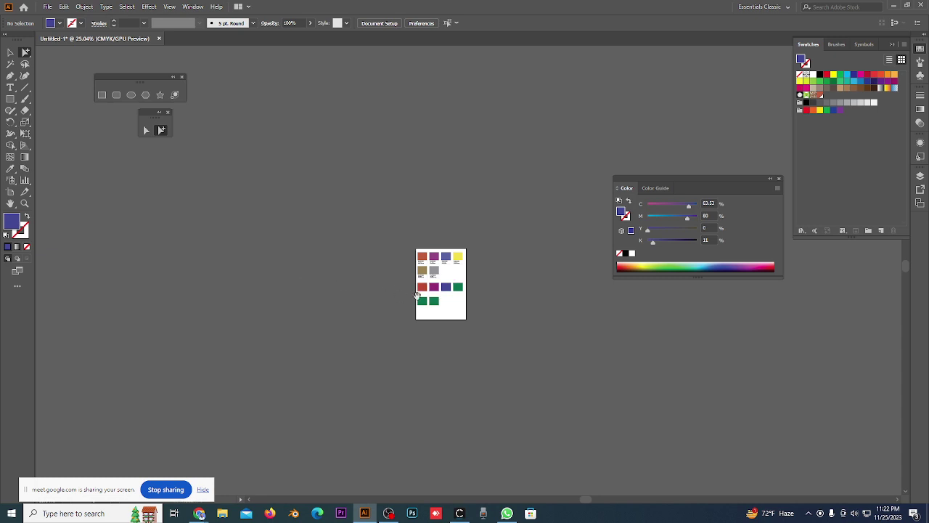
{"action": "mouse_move", "coordinate": [418, 295]}
{"action": "left_mouse_down"}
{"action": "mouse_move", "coordinate": [162, 273]}
{"action": "mouse_move", "coordinate": [694, 320]}
{"action": "mouse_move", "coordinate": [326, 268]}
{"action": "left_mouse_up"}
{"action": "left_click_drag", "start_coordinate": [442, 307], "coordinate": [323, 288]}
{"action": "mouse_move", "coordinate": [365, 241]}
{"action": "left_mouse_down"}
{"action": "mouse_move", "coordinate": [436, 206]}
{"action": "mouse_move", "coordinate": [479, 279]}
{"action": "mouse_move", "coordinate": [447, 279]}
{"action": "left_mouse_up"}
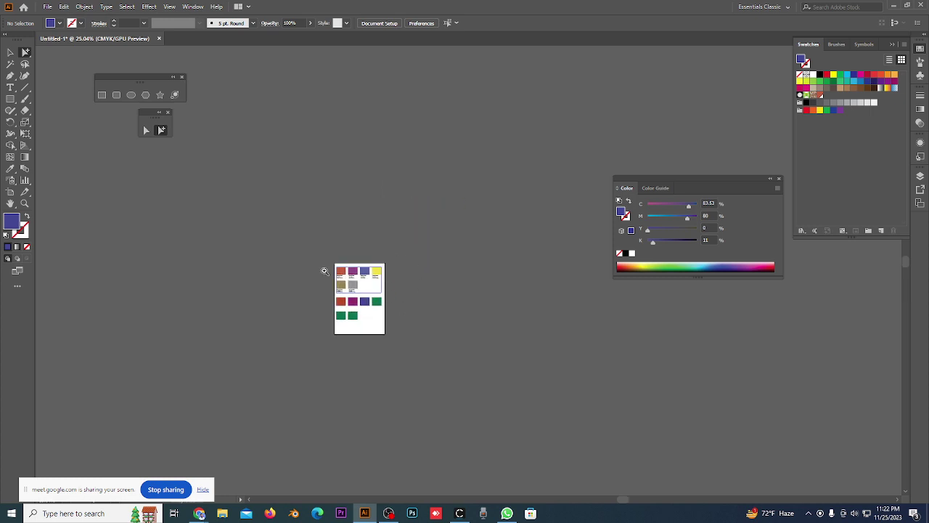
{"action": "left_click_drag", "start_coordinate": [325, 271], "coordinate": [649, 373]}
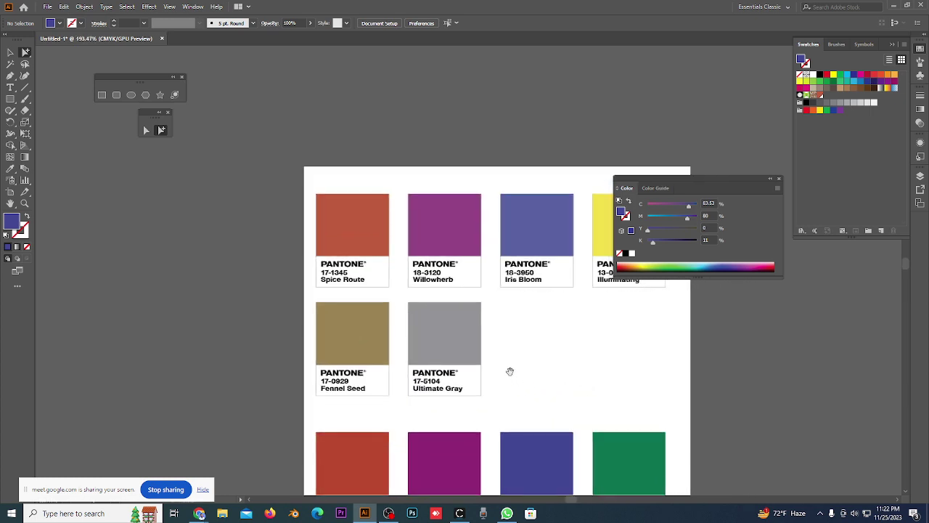
{"action": "left_click_drag", "start_coordinate": [510, 371], "coordinate": [456, 309]}
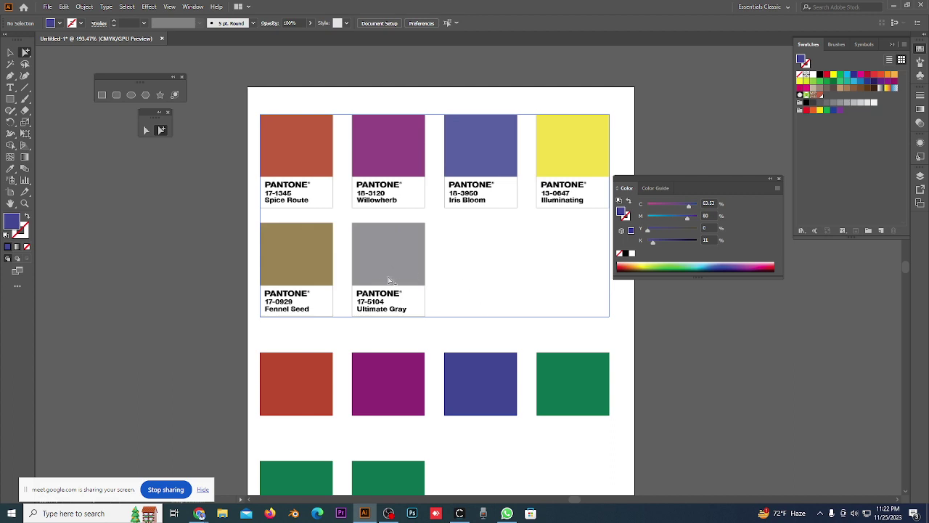
{"action": "left_click_drag", "start_coordinate": [244, 348], "coordinate": [925, 240]}
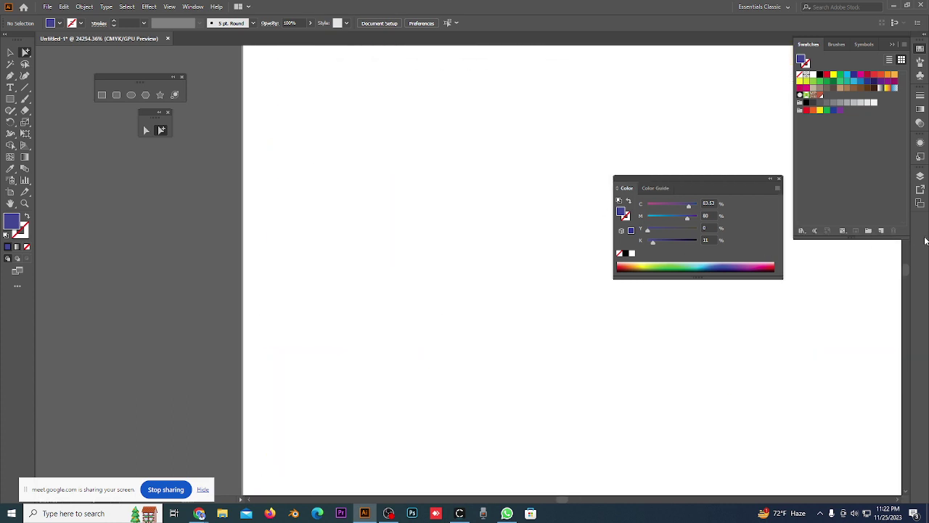
{"action": "key", "text": "ctrl+0"}
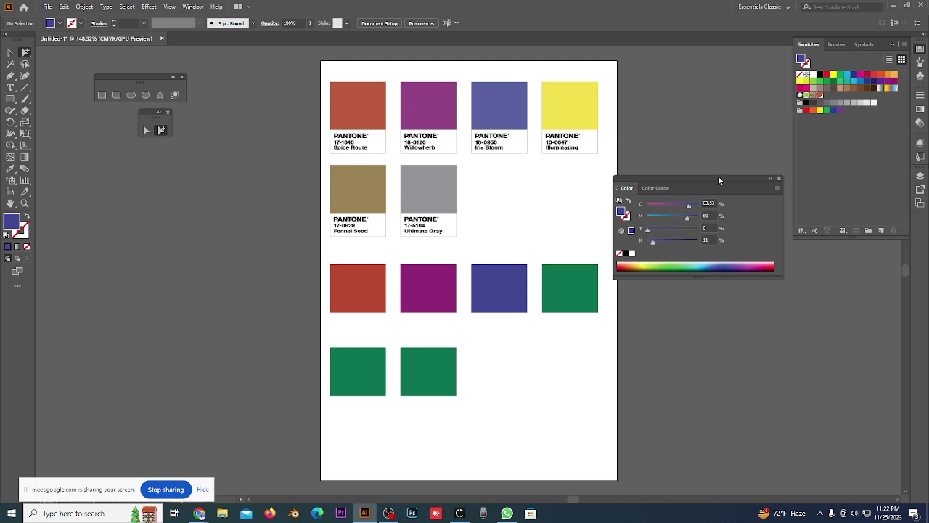
{"action": "left_click_drag", "start_coordinate": [718, 179], "coordinate": [827, 266]}
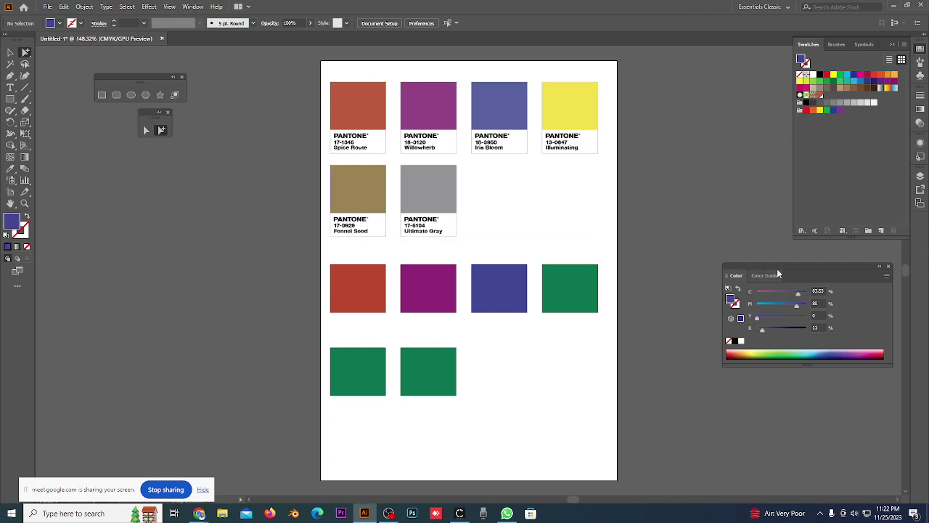
Reopen the Color panel with full CMYK sliders and dock it beside the Swatches panel.
{"action": "left_click", "coordinate": [887, 267]}
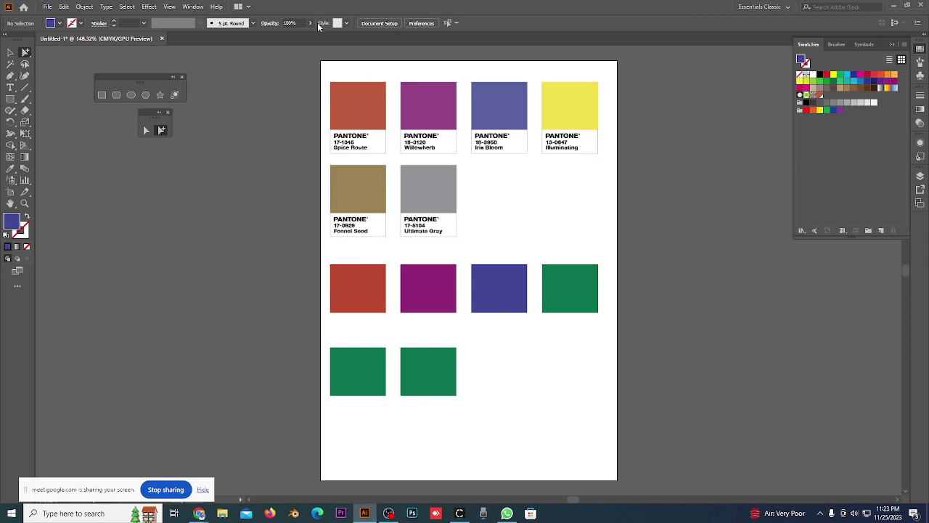
{"action": "left_click", "coordinate": [192, 6]}
{"action": "left_click", "coordinate": [232, 179]}
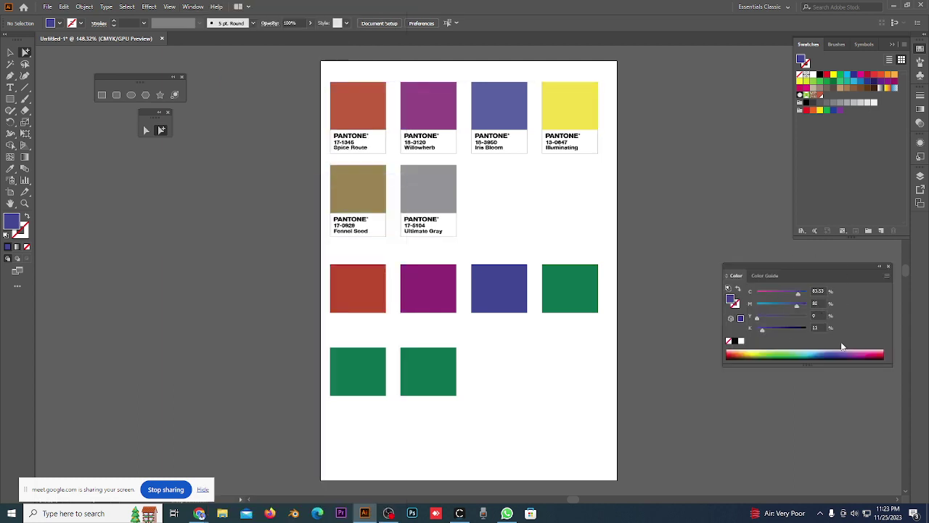
{"action": "left_click", "coordinate": [886, 276]}
{"action": "left_click", "coordinate": [873, 293]}
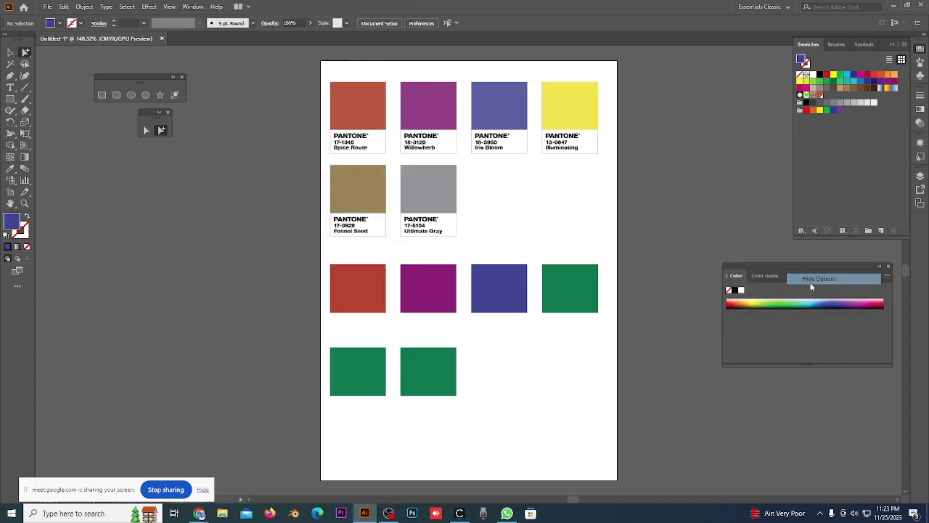
{"action": "left_click", "coordinate": [886, 277]}
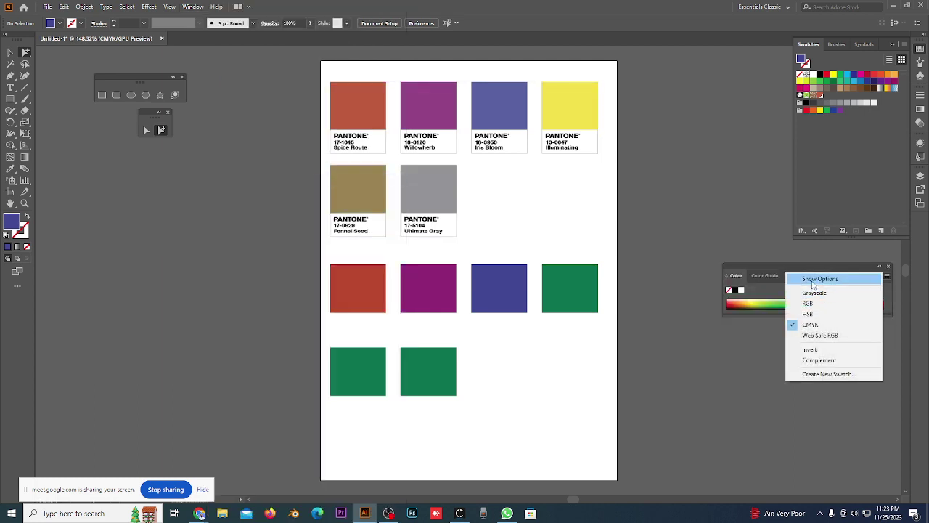
{"action": "left_click", "coordinate": [813, 284]}
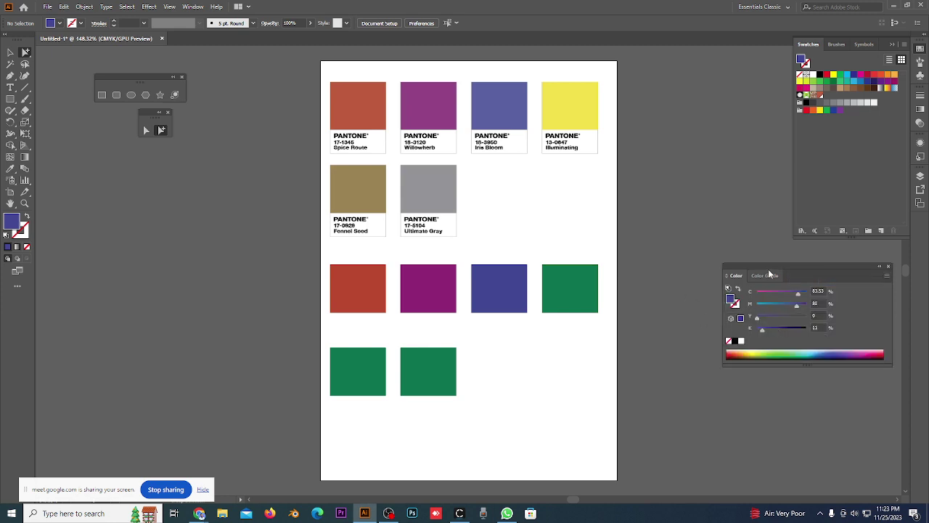
{"action": "left_click_drag", "start_coordinate": [768, 276], "coordinate": [676, 102]}
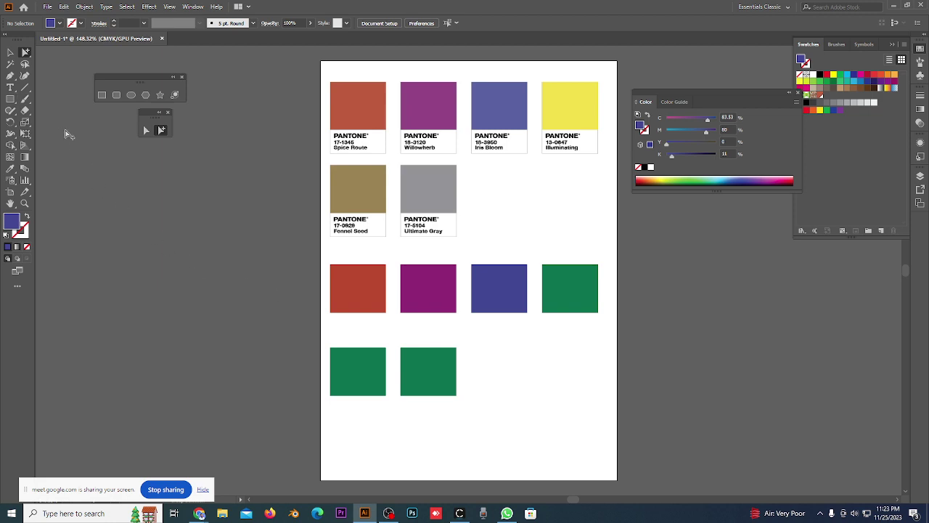
Move a green square off-page left and repeat copies into a diagonal line of four.
{"action": "left_click", "coordinate": [360, 375]}
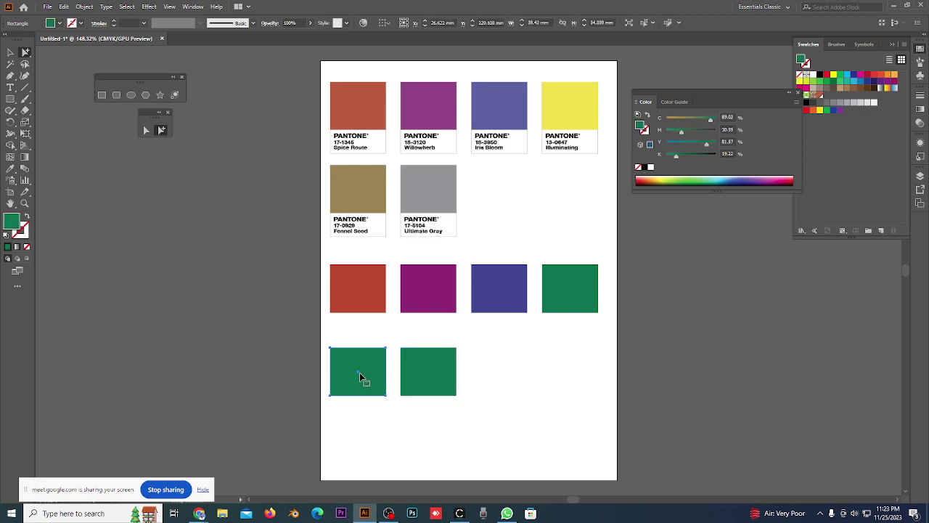
{"action": "left_click_drag", "start_coordinate": [361, 377], "coordinate": [76, 251]}
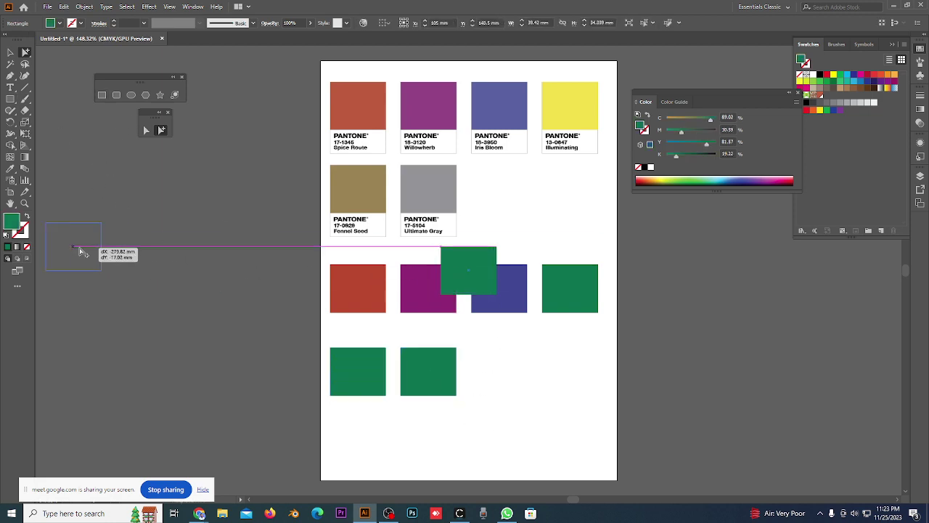
{"action": "mouse_move", "coordinate": [63, 244]}
{"action": "left_mouse_down"}
{"action": "mouse_move", "coordinate": [146, 266]}
{"action": "mouse_move", "coordinate": [99, 264]}
{"action": "mouse_move", "coordinate": [126, 303]}
{"action": "left_mouse_up"}
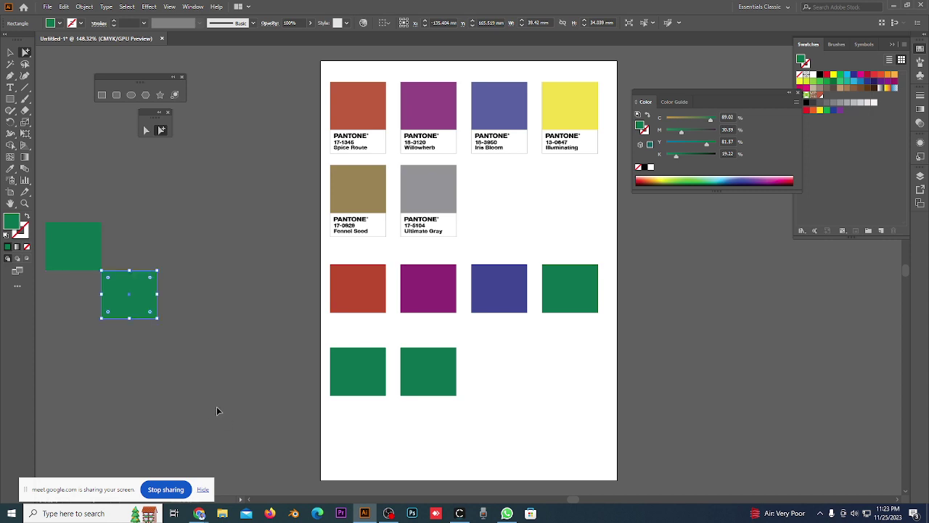
{"action": "key", "text": "ctrl+d"}
{"action": "key", "text": "ctrl+d"}
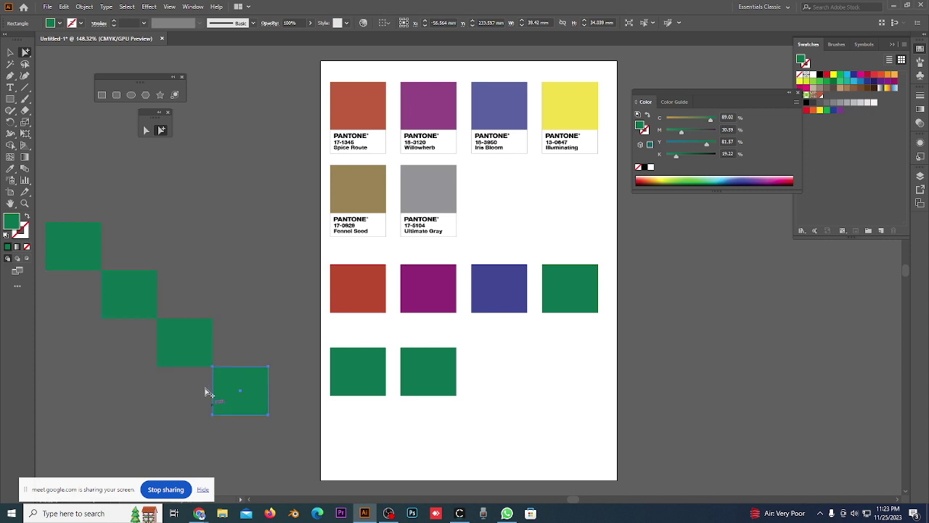
{"action": "left_click", "coordinate": [179, 246]}
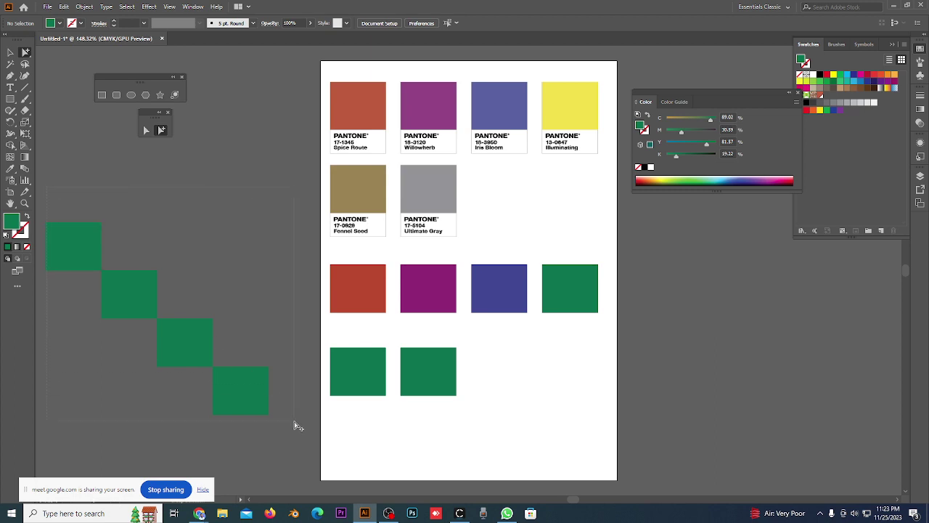
Copy the four-square line into an offset grid, then undo the extra copies.
{"action": "key", "text": "ctrl+a"}
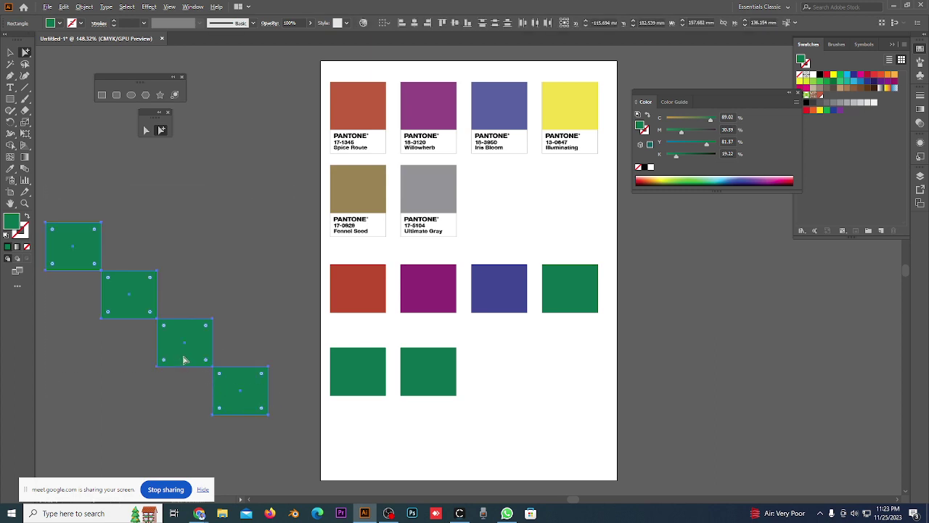
{"action": "left_click_drag", "start_coordinate": [184, 360], "coordinate": [240, 312]}
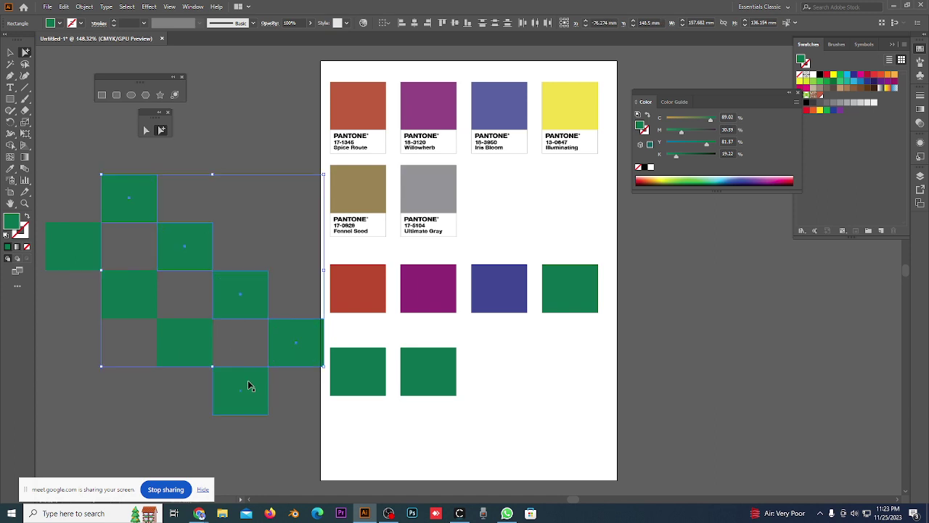
{"action": "key", "text": "ctrl+d"}
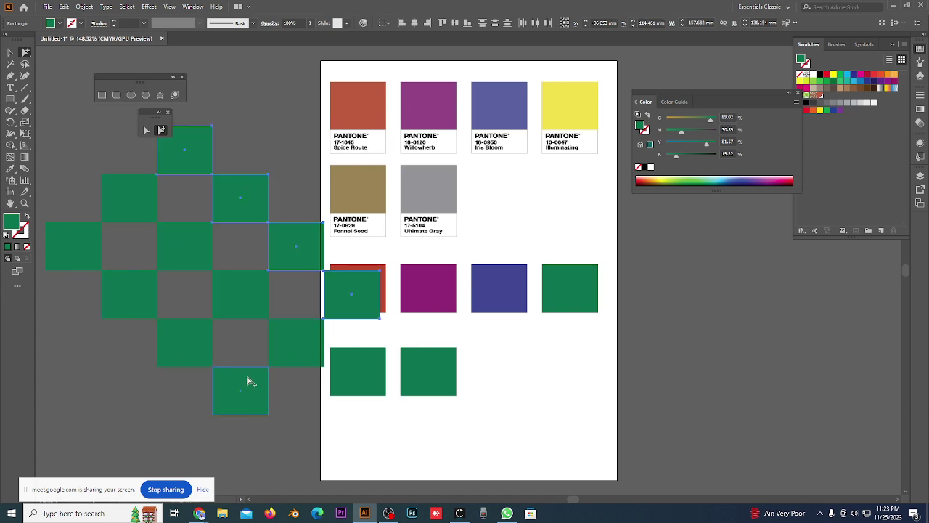
{"action": "key", "text": "ctrl+d"}
{"action": "key", "text": "ctrl+d"}
{"action": "key", "text": "ctrl+d"}
{"action": "key", "text": "ctrl+d"}
{"action": "key", "text": "ctrl+d"}
{"action": "scroll", "coordinate": [329, 350], "scroll_direction": "down", "scroll_amount": 2}
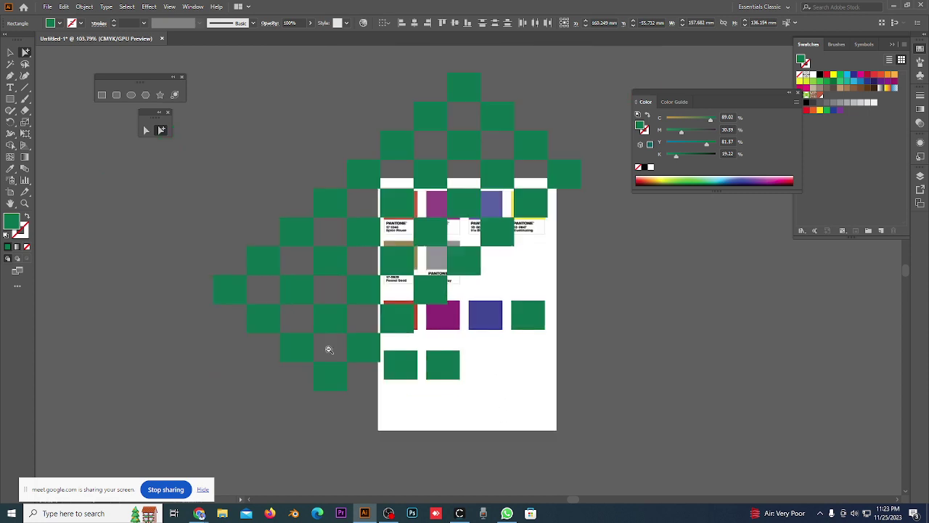
{"action": "scroll", "coordinate": [329, 349], "scroll_direction": "down", "scroll_amount": 2}
{"action": "key", "text": "ctrl+z"}
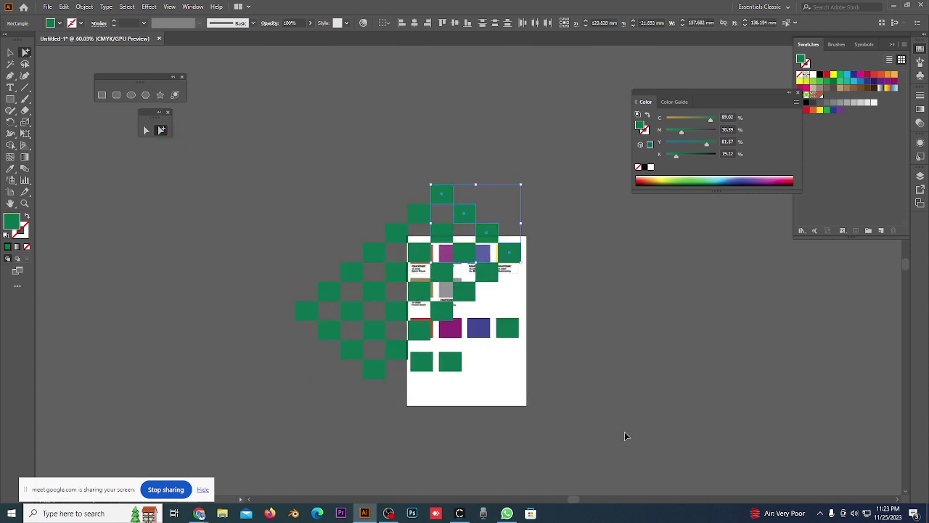
{"action": "key", "text": "ctrl+z"}
{"action": "key", "text": "ctrl+z"}
{"action": "key", "text": "ctrl+z"}
{"action": "key", "text": "ctrl+z"}
{"action": "key", "text": "ctrl+z"}
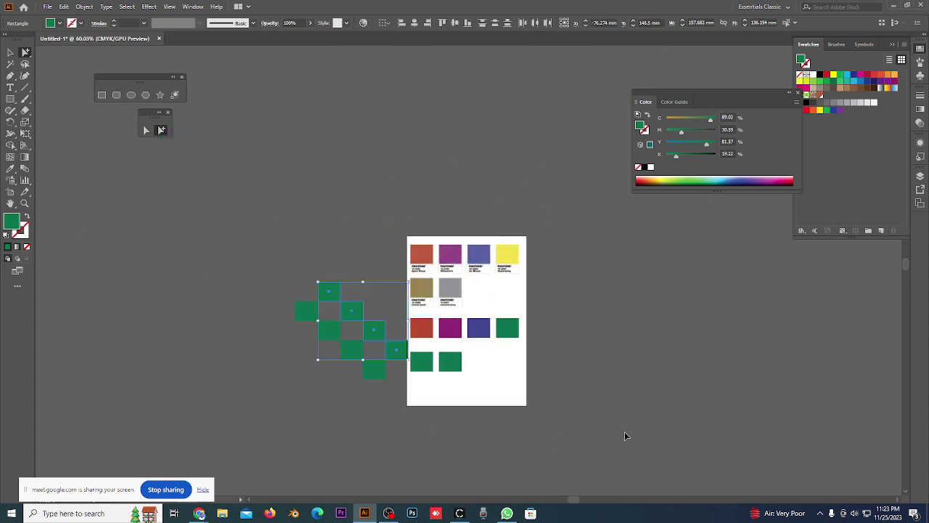
{"action": "key", "text": "ctrl+z"}
{"action": "left_click", "coordinate": [11, 55]}
{"action": "left_click", "coordinate": [252, 260]}
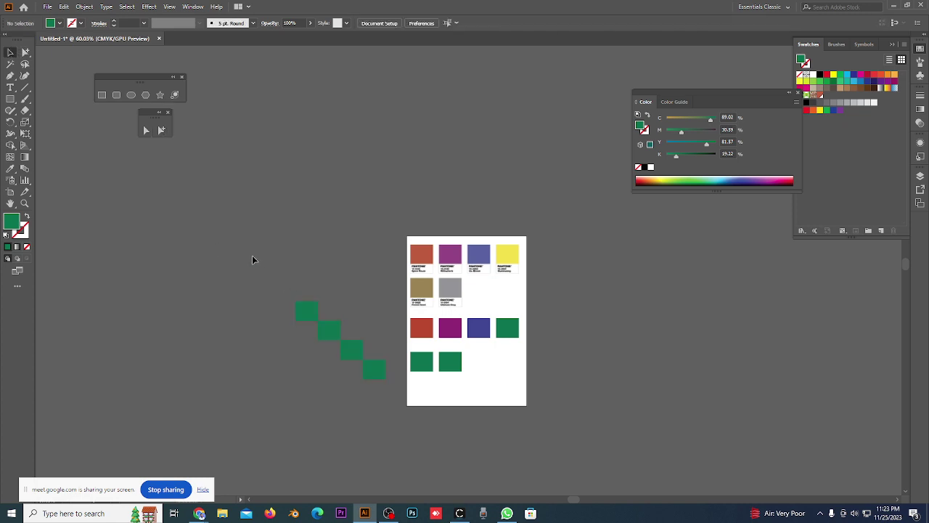
{"action": "left_click_drag", "start_coordinate": [371, 402], "coordinate": [371, 400]}
Delete the green squares, then draw a green rectangle left of the page with a diagonal copy.
{"action": "key", "text": "Delete"}
{"action": "left_click", "coordinate": [472, 334]}
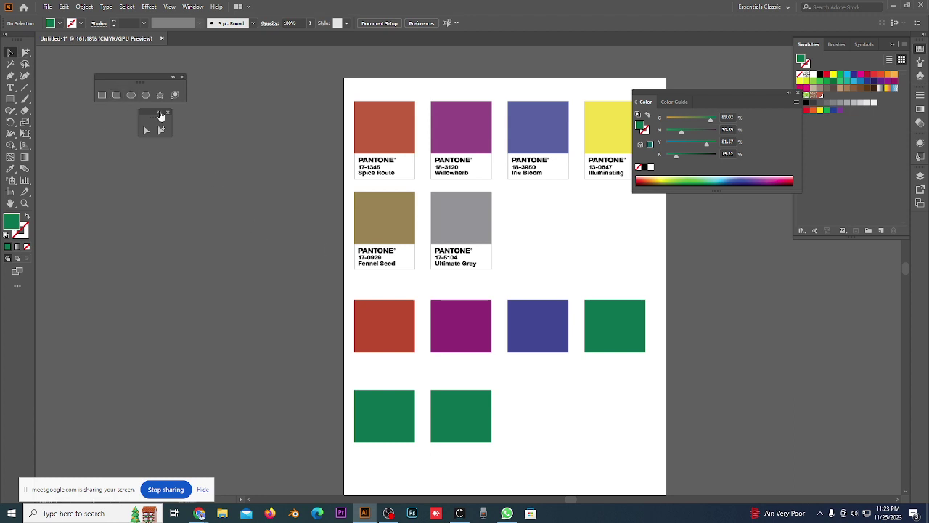
{"action": "left_click", "coordinate": [102, 94]}
{"action": "left_click_drag", "start_coordinate": [113, 201], "coordinate": [190, 262]}
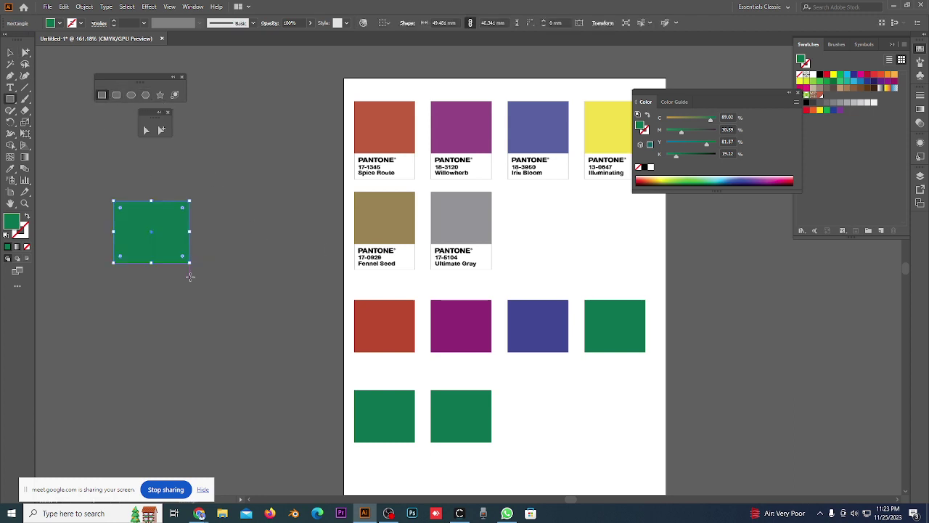
{"action": "left_click", "coordinate": [25, 52]}
{"action": "mouse_move", "coordinate": [153, 234]}
{"action": "left_mouse_down"}
{"action": "mouse_move", "coordinate": [238, 294]}
{"action": "mouse_move", "coordinate": [222, 294]}
{"action": "left_mouse_up"}
{"action": "left_click", "coordinate": [124, 307]}
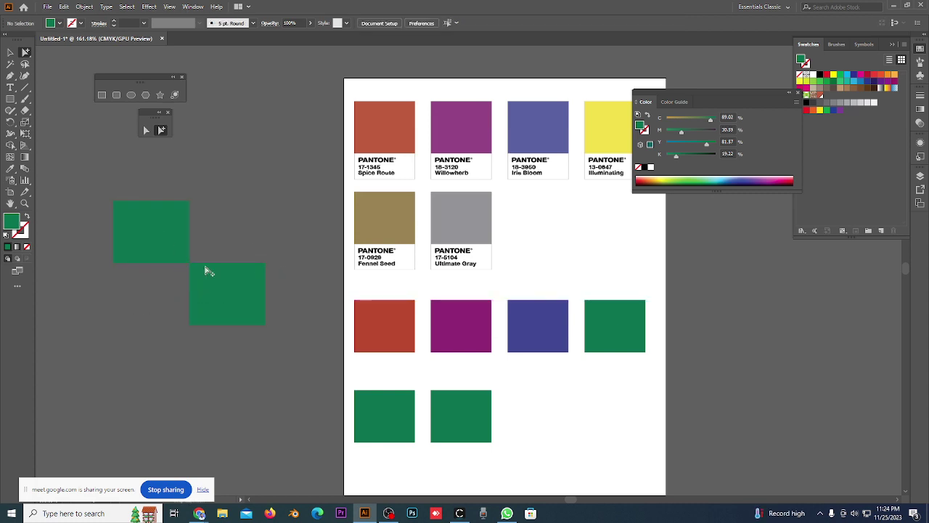
Duplicate and paste more copies of the green rectangle below the first two.
{"action": "left_click", "coordinate": [235, 293]}
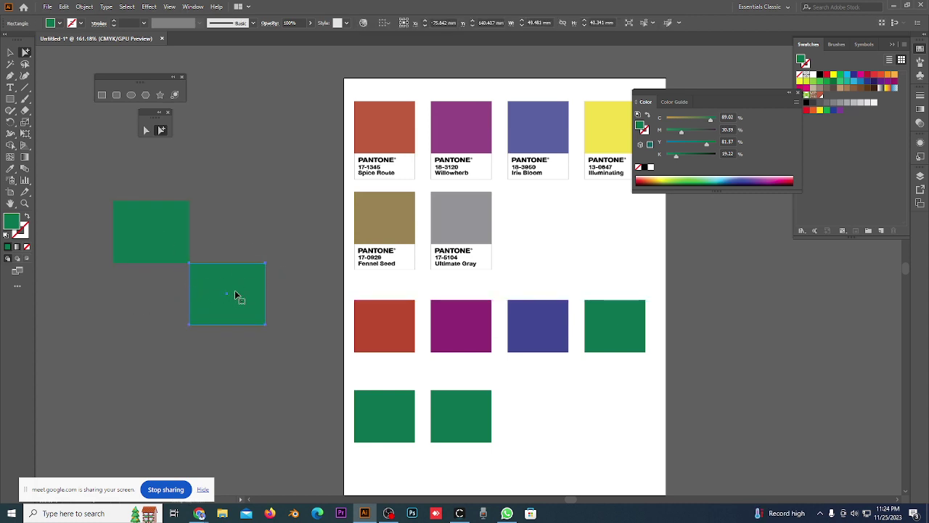
{"action": "left_click_drag", "start_coordinate": [227, 290], "coordinate": [194, 346]}
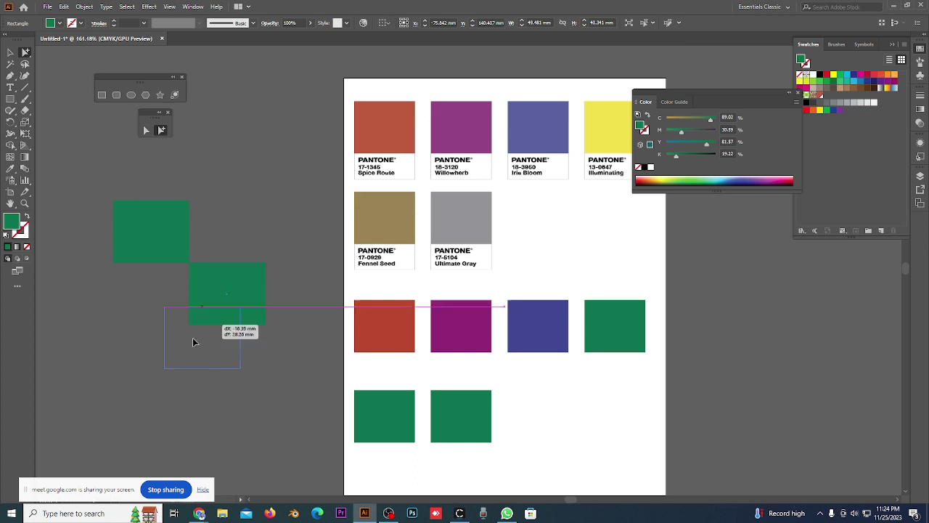
{"action": "key", "text": "ctrl+z"}
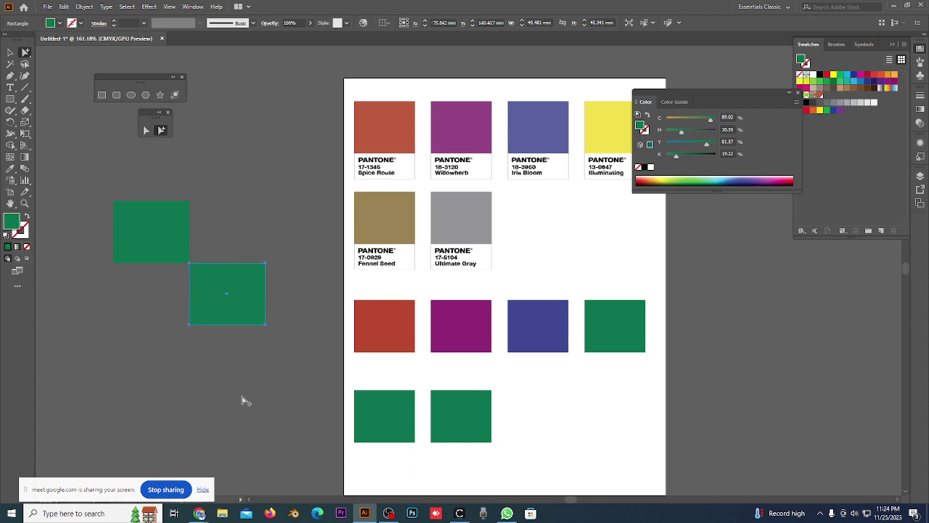
{"action": "key", "text": "ctrl+v"}
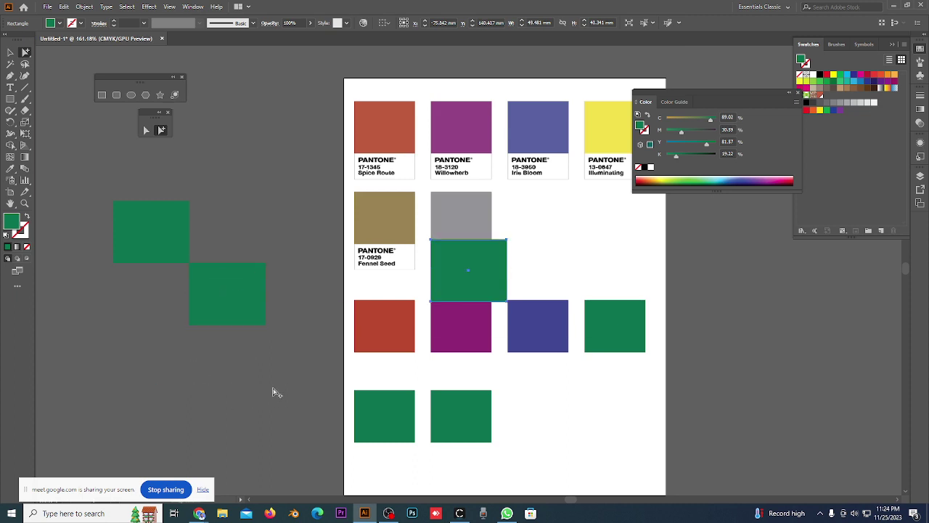
{"action": "mouse_move", "coordinate": [492, 267]}
{"action": "left_mouse_down"}
{"action": "mouse_move", "coordinate": [216, 398]}
{"action": "mouse_move", "coordinate": [160, 397]}
{"action": "left_mouse_up"}
{"action": "left_click_drag", "start_coordinate": [226, 319], "coordinate": [283, 203]}
Delete all the practice rectangles left of the page.
{"action": "key", "text": "Delete"}
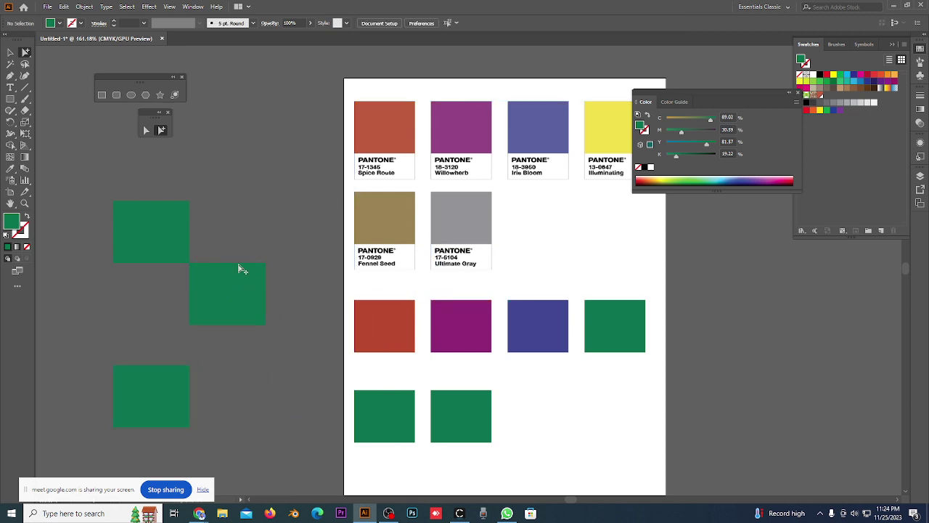
{"action": "left_click", "coordinate": [148, 385]}
{"action": "left_click_drag", "start_coordinate": [286, 364], "coordinate": [285, 362]}
{"action": "key", "text": "Delete"}
{"action": "left_click_drag", "start_coordinate": [218, 194], "coordinate": [263, 156]}
Draw a green five-point star and repeat copies into a row of ten stars.
{"action": "left_click_drag", "start_coordinate": [195, 246], "coordinate": [234, 251]}
{"action": "key", "text": "ctrl+d"}
{"action": "key", "text": "ctrl+d"}
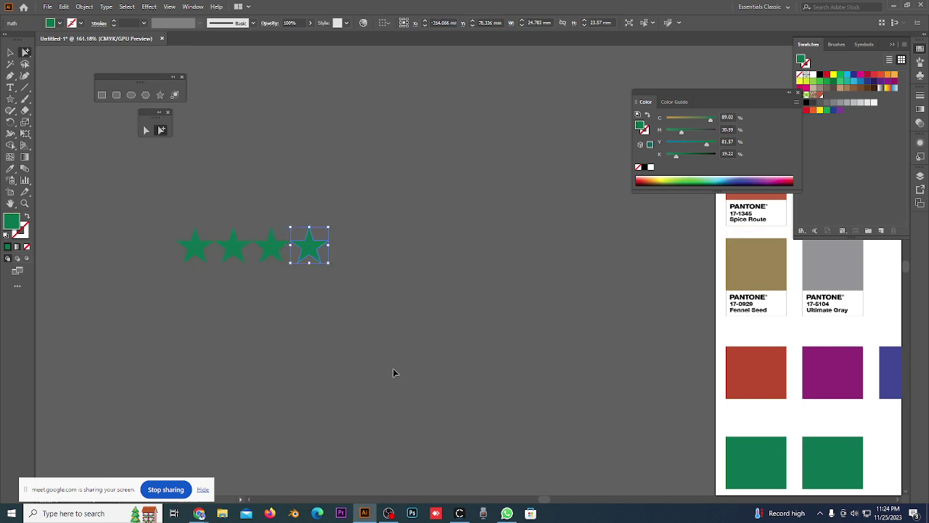
{"action": "key", "text": "ctrl+d"}
{"action": "key", "text": "ctrl+d"}
{"action": "key", "text": "ctrl+d"}
{"action": "key", "text": "ctrl+d"}
{"action": "key", "text": "ctrl+d"}
{"action": "key", "text": "ctrl+d"}
{"action": "left_click", "coordinate": [267, 353]}
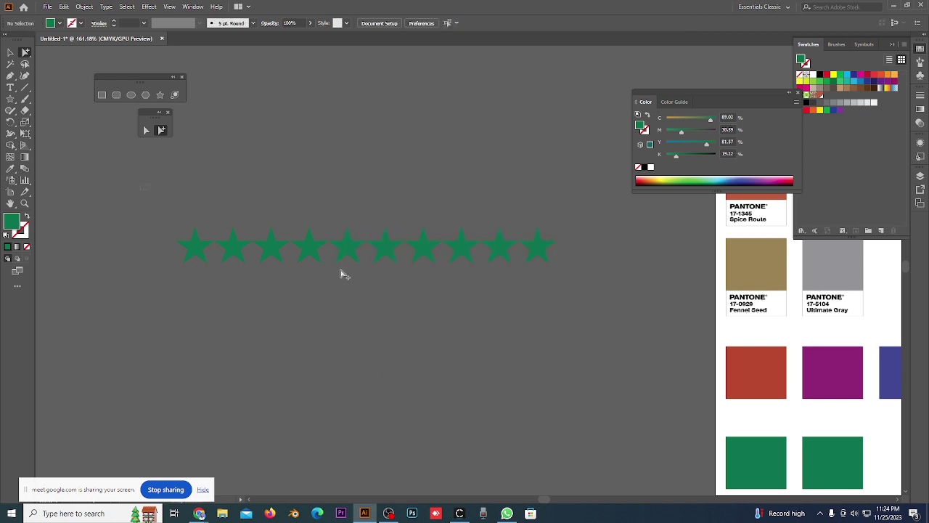
{"action": "key", "text": "ctrl+a"}
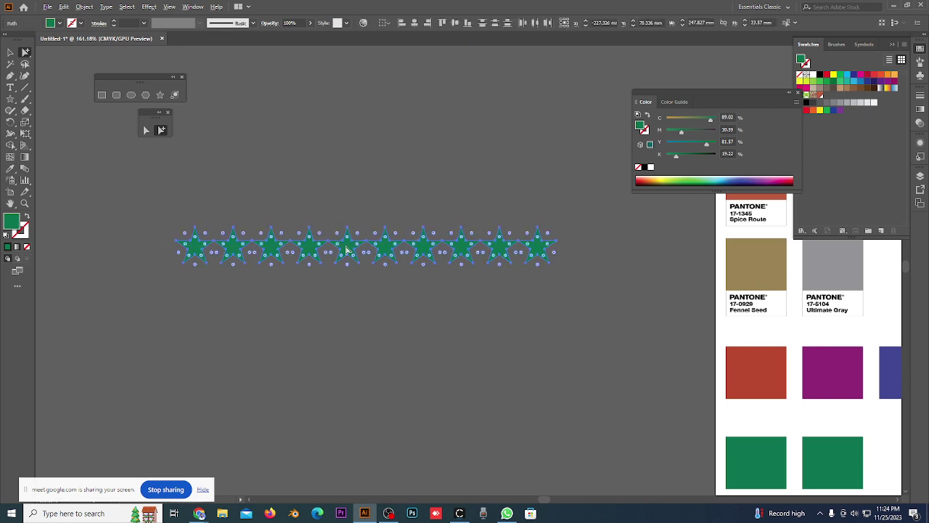
Copy the star row downward repeatedly to build eight green rows.
{"action": "left_click_drag", "start_coordinate": [346, 250], "coordinate": [349, 285]}
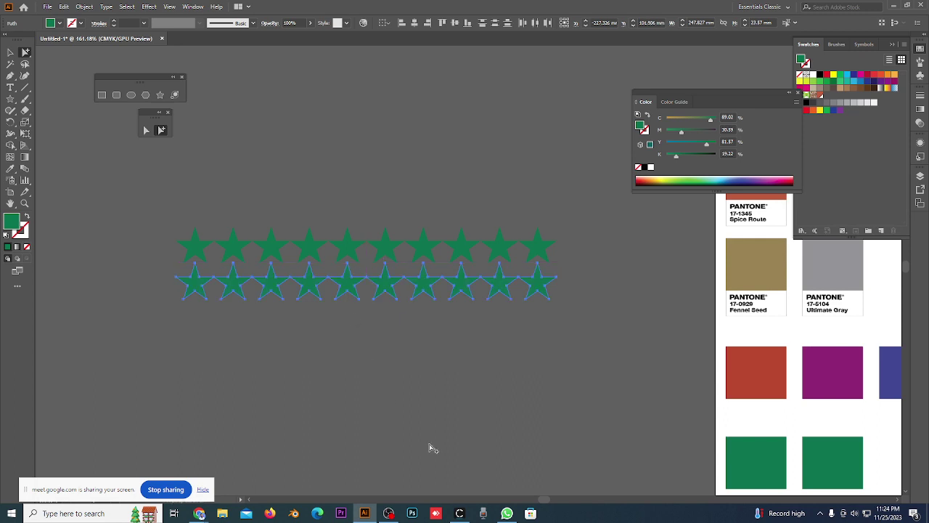
{"action": "key", "text": "ctrl+d"}
{"action": "key", "text": "ctrl+d"}
{"action": "key", "text": "ctrl+d"}
{"action": "key", "text": "ctrl+d"}
{"action": "key", "text": "d"}
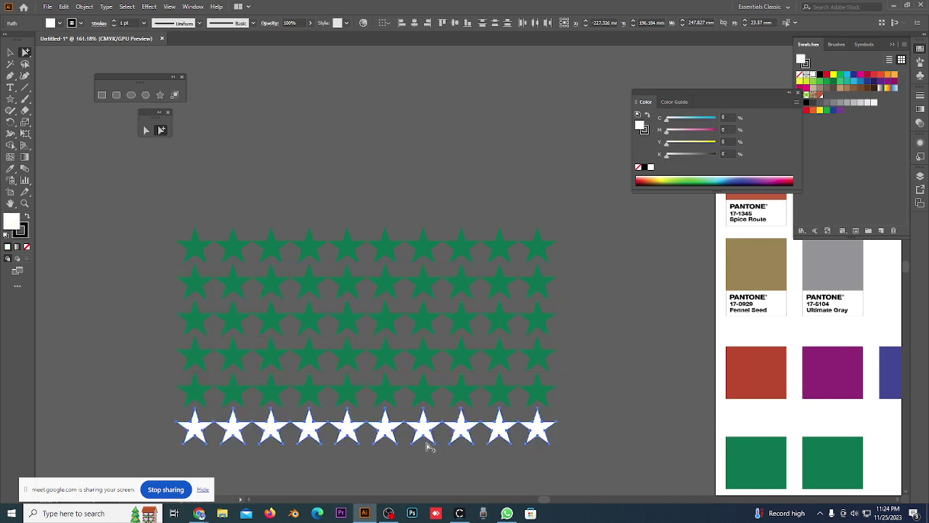
{"action": "key", "text": "ctrl+z"}
{"action": "key", "text": "ctrl+d"}
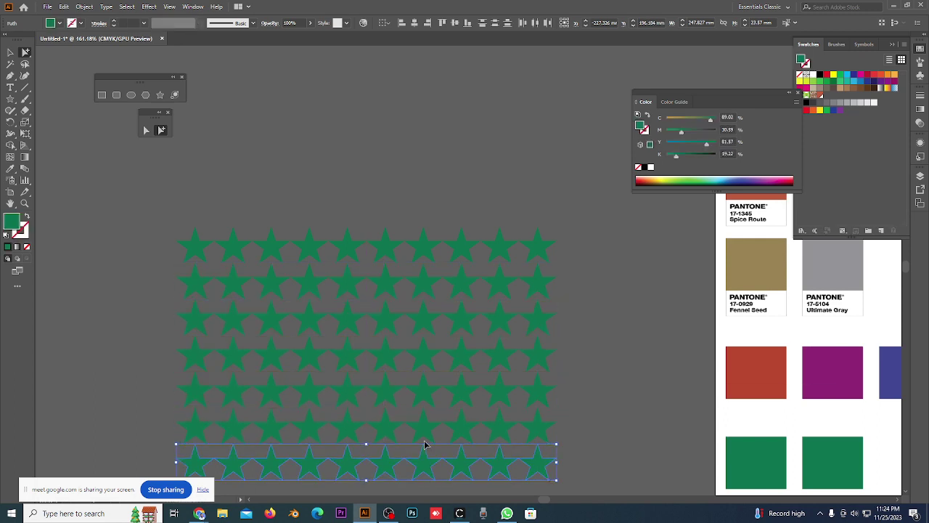
{"action": "key", "text": "ctrl+d"}
{"action": "scroll", "coordinate": [469, 299], "scroll_direction": "down", "scroll_amount": 3}
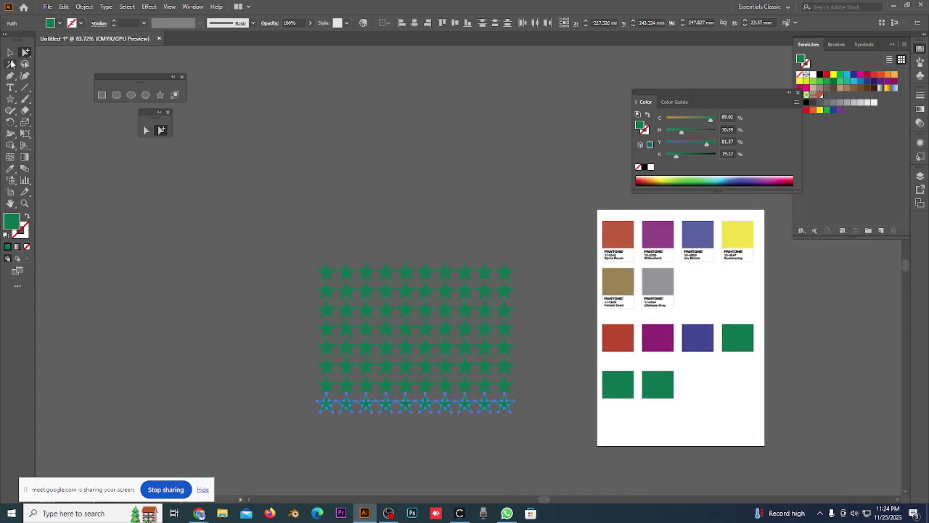
Group all star rows into one grid and move it to the top of the canvas.
{"action": "left_click", "coordinate": [10, 52]}
{"action": "key", "text": "ctrl+a"}
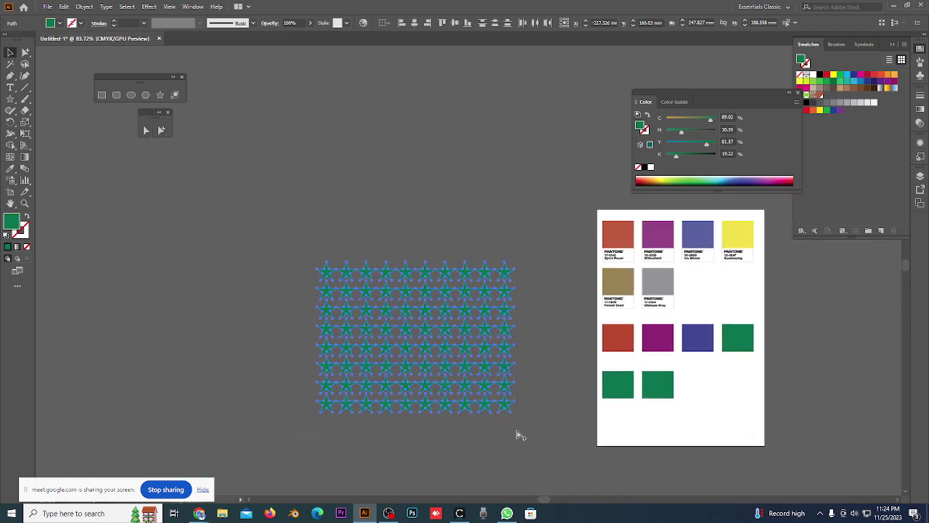
{"action": "key", "text": "ctrl+g"}
{"action": "left_click_drag", "start_coordinate": [452, 333], "coordinate": [447, 142]}
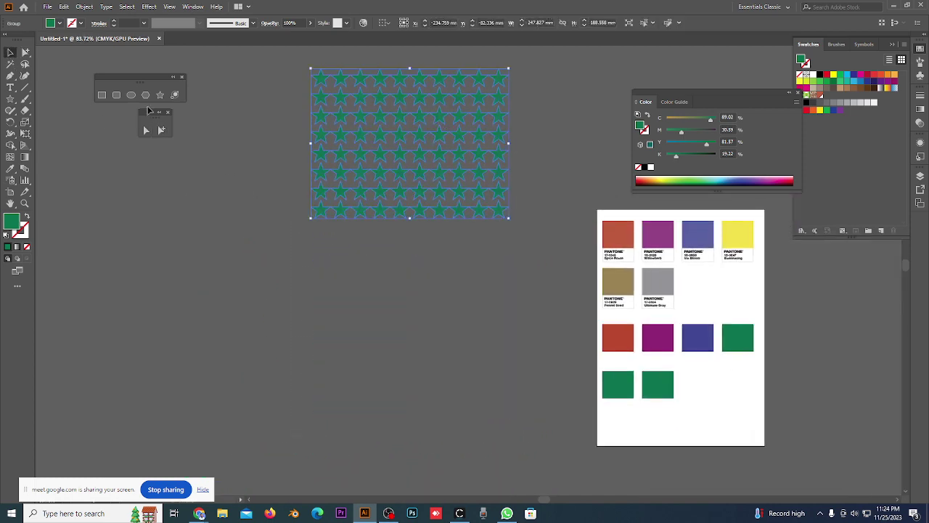
{"action": "left_click", "coordinate": [145, 95]}
Draw a green hexagon row and copy it downward into six rows.
{"action": "left_click_drag", "start_coordinate": [208, 294], "coordinate": [233, 295]}
{"action": "key", "text": "v"}
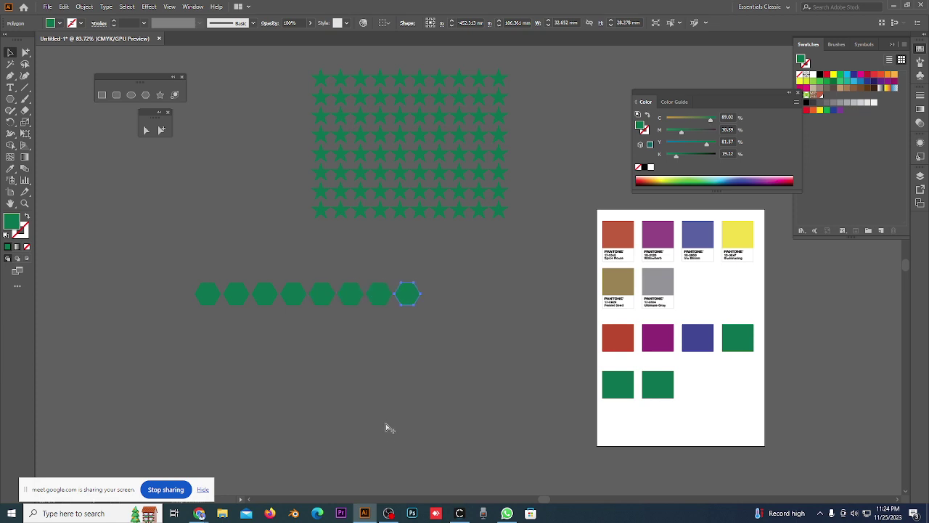
{"action": "key", "text": "ctrl+a"}
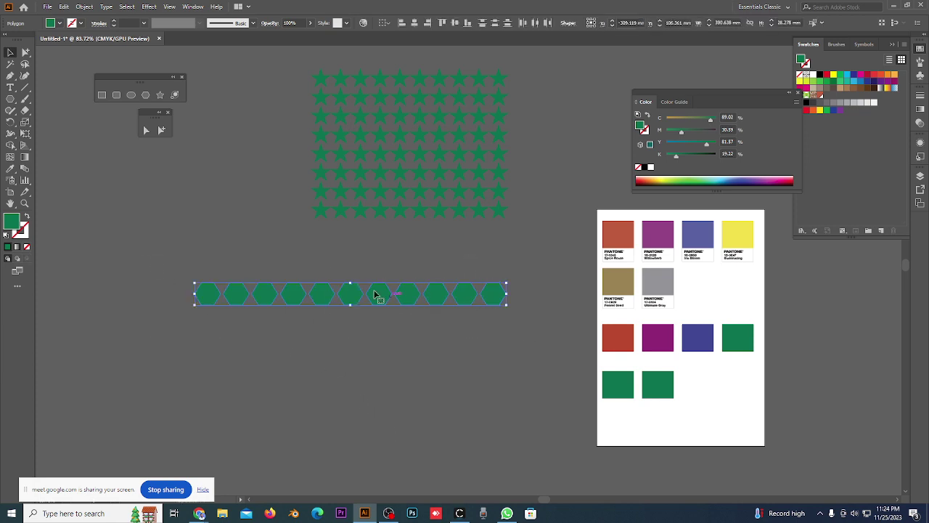
{"action": "left_click_drag", "start_coordinate": [378, 303], "coordinate": [378, 327]}
{"action": "key", "text": "ctrl+d"}
{"action": "key", "text": "ctrl+d"}
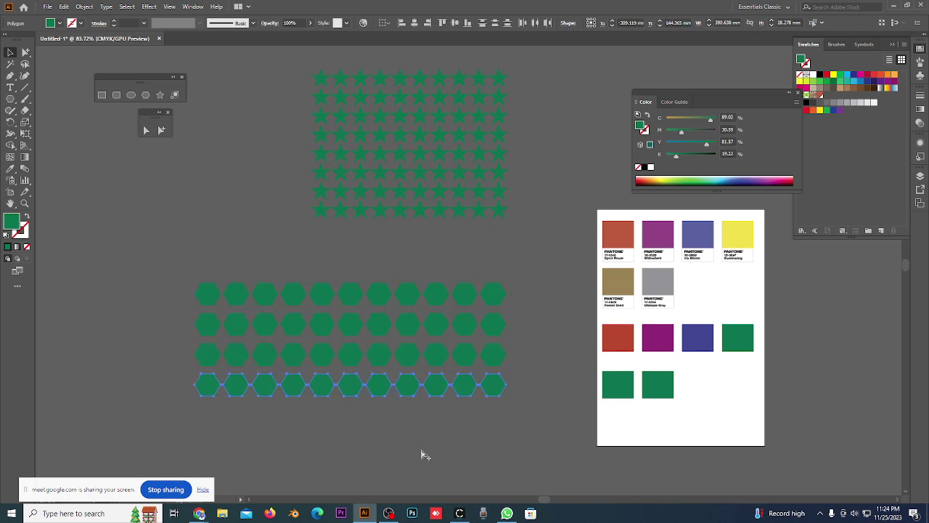
{"action": "key", "text": "ctrl+d"}
{"action": "key", "text": "ctrl+d"}
Group the hexagon rows, place them under the stars, and shrink them to the star grid's width.
{"action": "key", "text": "ctrl+a"}
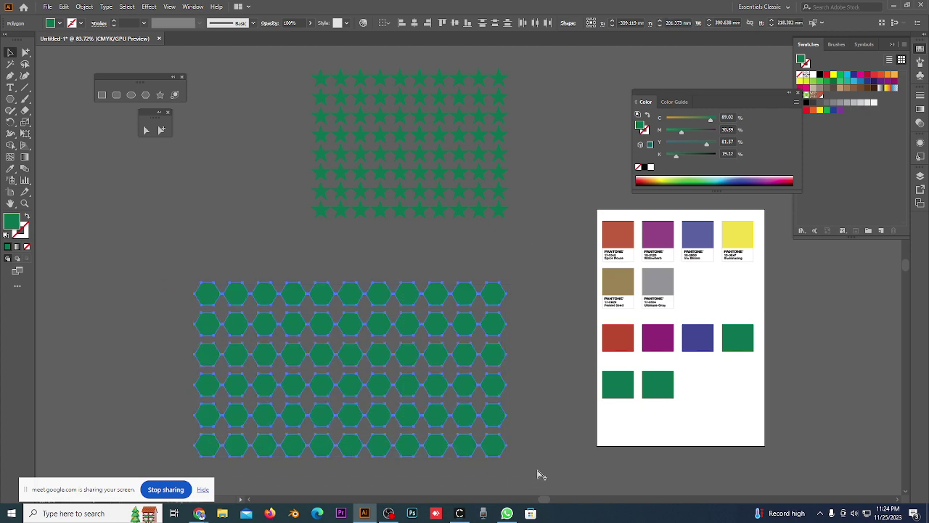
{"action": "key", "text": "ctrl+g"}
{"action": "mouse_move", "coordinate": [362, 394]}
{"action": "left_mouse_down"}
{"action": "mouse_move", "coordinate": [216, 242]}
{"action": "mouse_move", "coordinate": [373, 359]}
{"action": "mouse_move", "coordinate": [481, 340]}
{"action": "left_mouse_up"}
{"action": "mouse_move", "coordinate": [623, 405]}
{"action": "left_mouse_down"}
{"action": "mouse_move", "coordinate": [528, 327]}
{"action": "mouse_move", "coordinate": [534, 335]}
{"action": "mouse_move", "coordinate": [511, 339]}
{"action": "left_mouse_up"}
{"action": "left_click", "coordinate": [395, 407]}
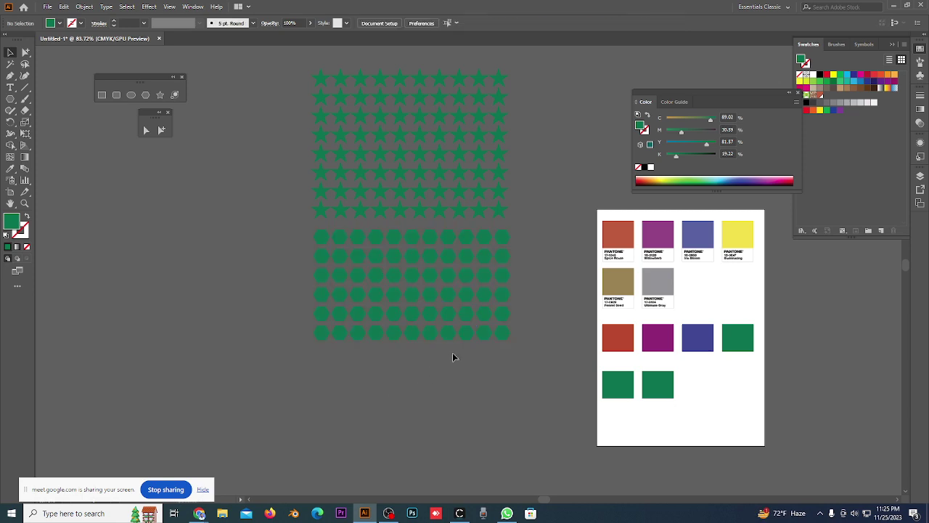
{"action": "scroll", "coordinate": [464, 263], "scroll_direction": "left", "scroll_amount": 3}
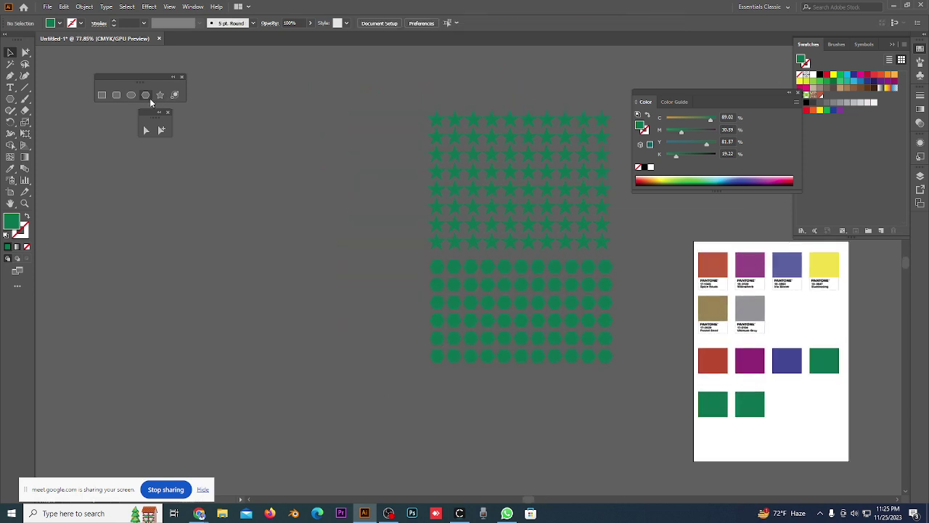
Draw a small green circle and duplicate it into a row of dots.
{"action": "left_click", "coordinate": [130, 95]}
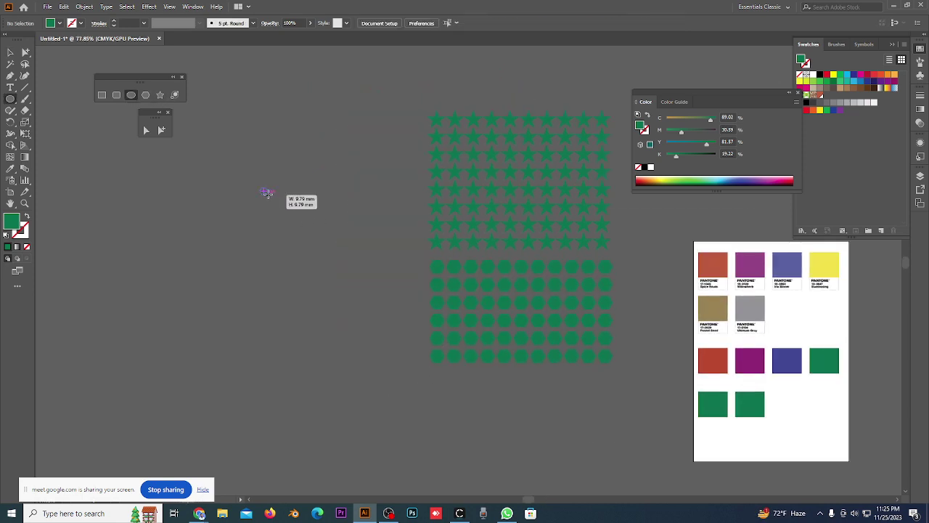
{"action": "left_click_drag", "start_coordinate": [261, 188], "coordinate": [516, 271]}
{"action": "left_click", "coordinate": [10, 52]}
{"action": "left_click", "coordinate": [246, 243]}
{"action": "scroll", "coordinate": [273, 195], "scroll_direction": "up", "scroll_amount": 1}
{"action": "mouse_move", "coordinate": [363, 234]}
{"action": "left_mouse_down"}
{"action": "mouse_move", "coordinate": [455, 243]}
{"action": "mouse_move", "coordinate": [266, 276]}
{"action": "left_mouse_up"}
{"action": "scroll", "coordinate": [265, 276], "scroll_direction": "down", "scroll_amount": 6}
{"action": "scroll", "coordinate": [247, 320], "scroll_direction": "down", "scroll_amount": 2}
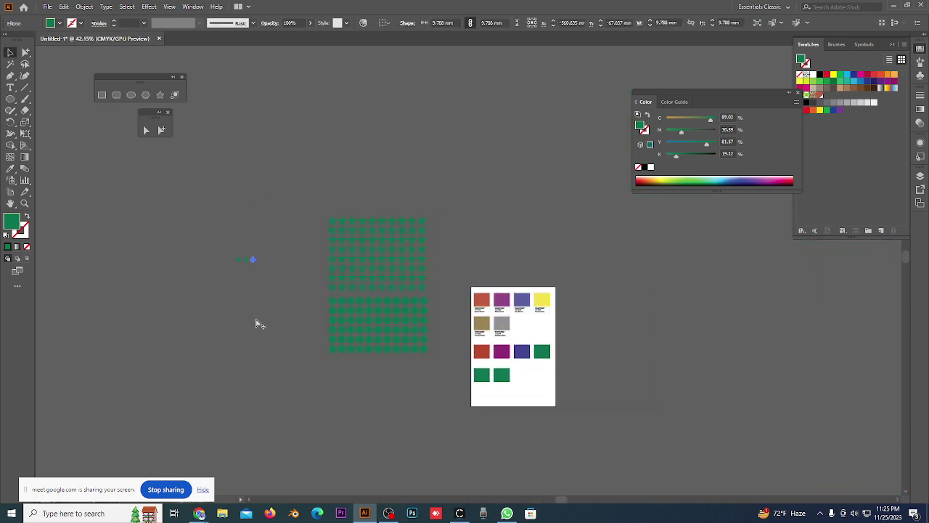
{"action": "left_click", "coordinate": [226, 312]}
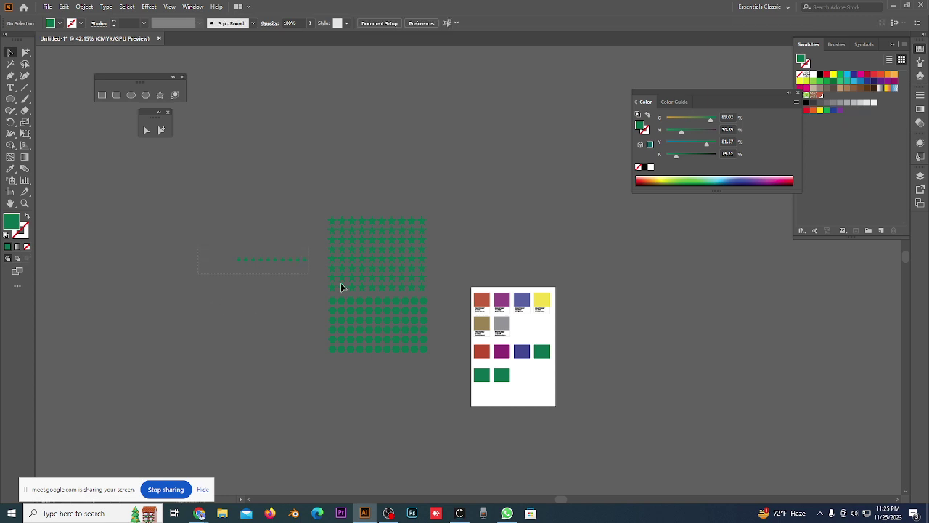
Copy the dot row downward into more rows and group all dots into one grid.
{"action": "mouse_move", "coordinate": [315, 276]}
{"action": "left_mouse_down"}
{"action": "mouse_move", "coordinate": [304, 283]}
{"action": "mouse_move", "coordinate": [445, 323]}
{"action": "left_mouse_up"}
{"action": "left_click_drag", "start_coordinate": [353, 252], "coordinate": [352, 275]}
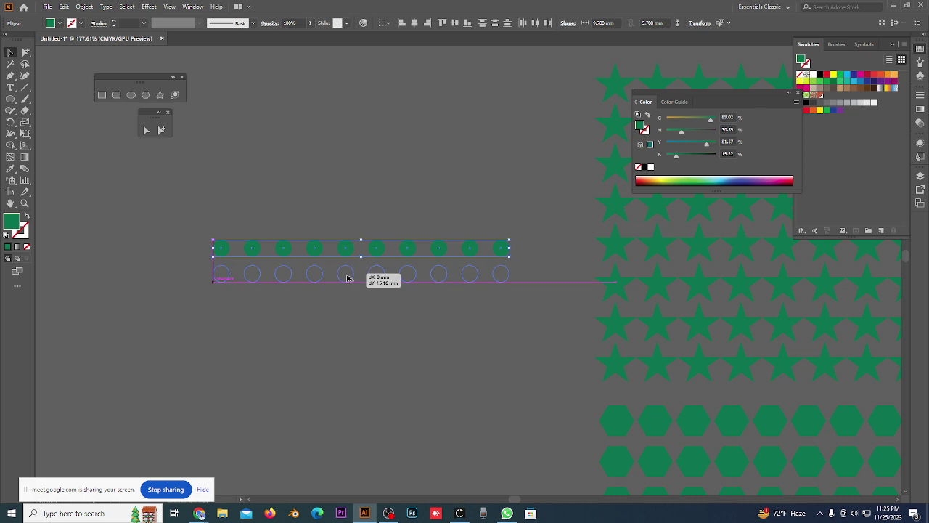
{"action": "key", "text": "ctrl+d"}
{"action": "key", "text": "ctrl+d"}
{"action": "key", "text": "ctrl+d"}
{"action": "key", "text": "ctrl+d"}
{"action": "key", "text": "ctrl+d"}
{"action": "key", "text": "ctrl+d"}
{"action": "key", "text": "ctrl+d"}
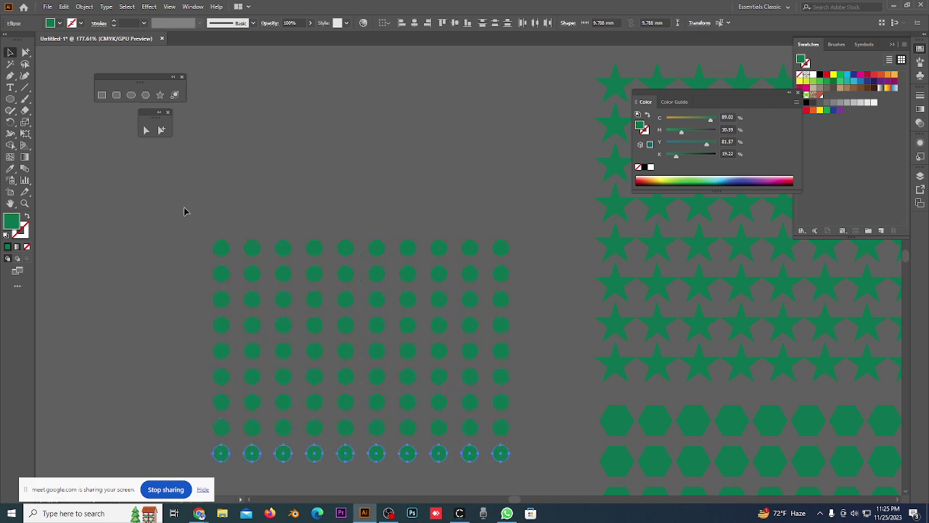
{"action": "key", "text": "ctrl+d"}
{"action": "scroll", "coordinate": [542, 464], "scroll_direction": "down", "scroll_amount": 1}
{"action": "key", "text": "ctrl+a"}
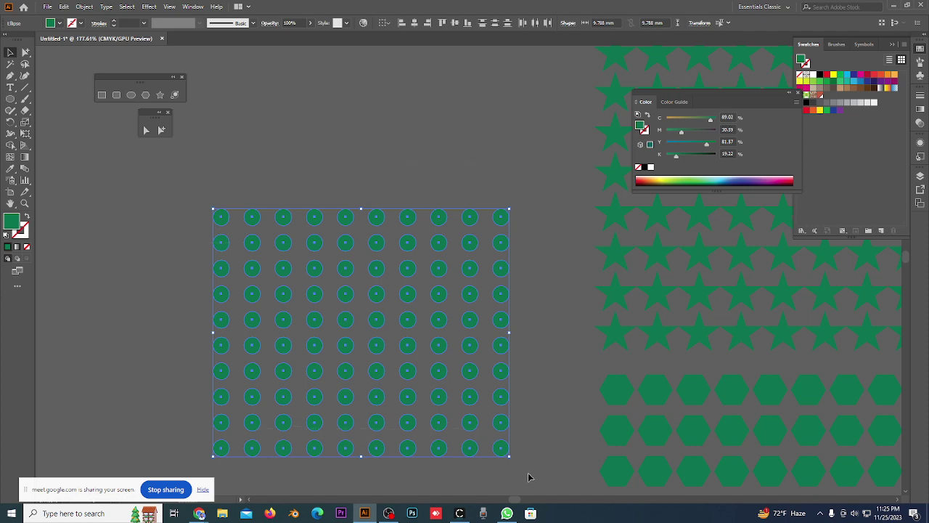
{"action": "key", "text": "ctrl+g"}
Move and scale the circle grid to the star grid's height, just left of it.
{"action": "scroll", "coordinate": [541, 378], "scroll_direction": "down", "scroll_amount": 5}
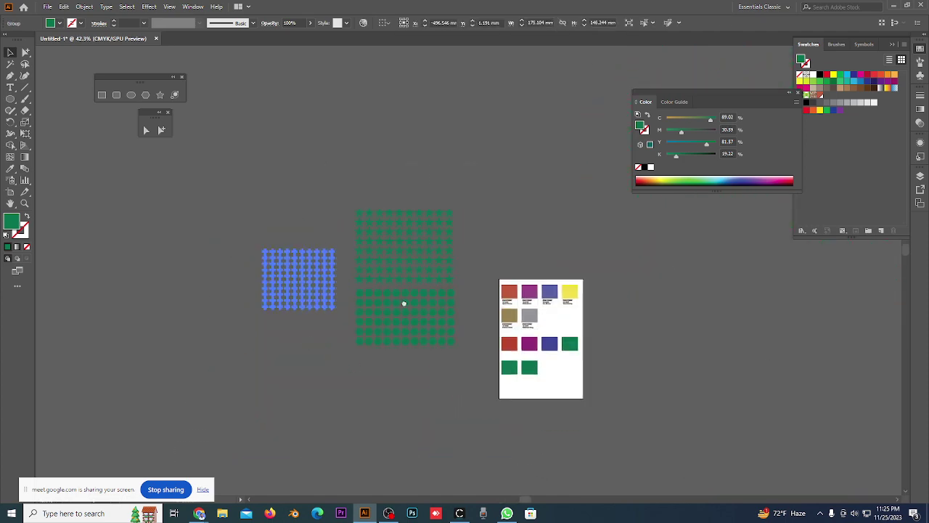
{"action": "scroll", "coordinate": [341, 280], "scroll_direction": "up", "scroll_amount": 2}
{"action": "scroll", "coordinate": [292, 263], "scroll_direction": "up", "scroll_amount": 1}
{"action": "scroll", "coordinate": [325, 292], "scroll_direction": "up", "scroll_amount": 1}
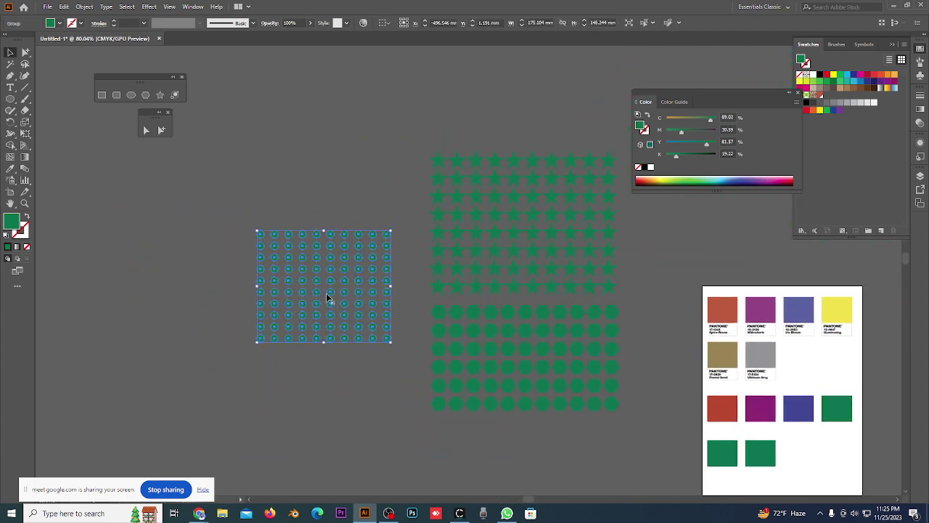
{"action": "mouse_move", "coordinate": [331, 294]}
{"action": "left_mouse_down"}
{"action": "mouse_move", "coordinate": [292, 273]}
{"action": "mouse_move", "coordinate": [255, 292]}
{"action": "left_mouse_up"}
{"action": "left_click", "coordinate": [270, 355]}
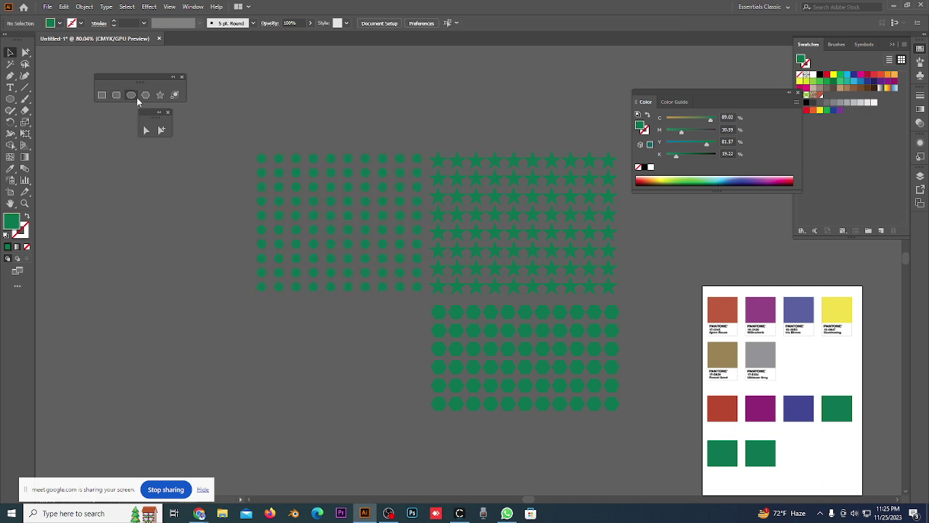
{"action": "left_click", "coordinate": [161, 96]}
{"action": "mouse_move", "coordinate": [125, 225]}
{"action": "left_mouse_down"}
{"action": "mouse_move", "coordinate": [210, 333]}
{"action": "mouse_move", "coordinate": [153, 231]}
{"action": "mouse_move", "coordinate": [218, 348]}
{"action": "mouse_move", "coordinate": [149, 234]}
{"action": "mouse_move", "coordinate": [222, 338]}
{"action": "mouse_move", "coordinate": [175, 245]}
{"action": "mouse_move", "coordinate": [150, 241]}
{"action": "left_mouse_up"}
{"action": "key", "text": "ctrl+z"}
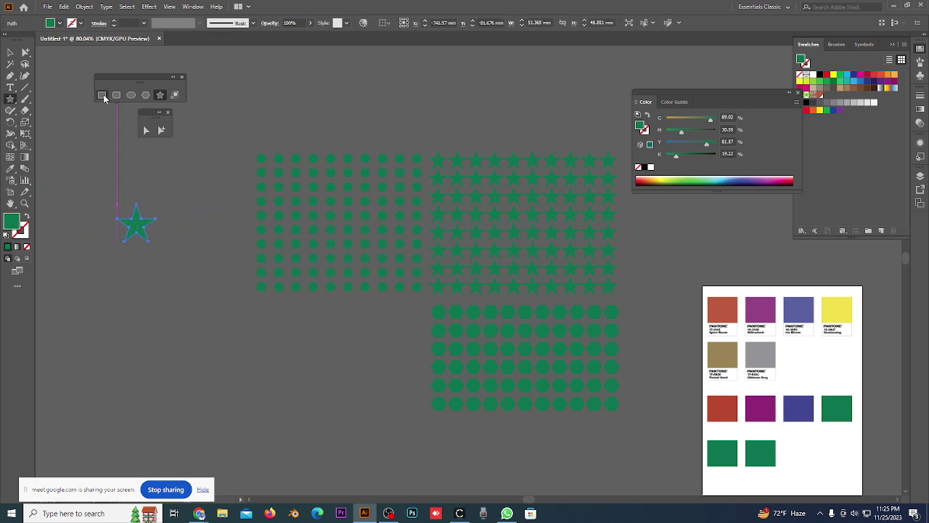
{"action": "left_click", "coordinate": [103, 94]}
{"action": "left_click_drag", "start_coordinate": [159, 302], "coordinate": [219, 376]}
{"action": "left_click_drag", "start_coordinate": [240, 342], "coordinate": [364, 410]}
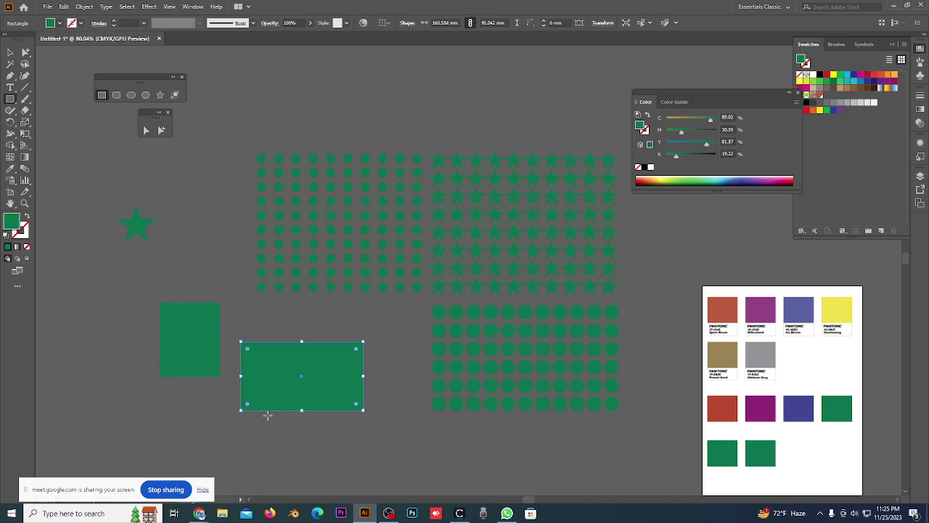
{"action": "key", "text": "ctrl+z"}
{"action": "key", "text": "ctrl+z"}
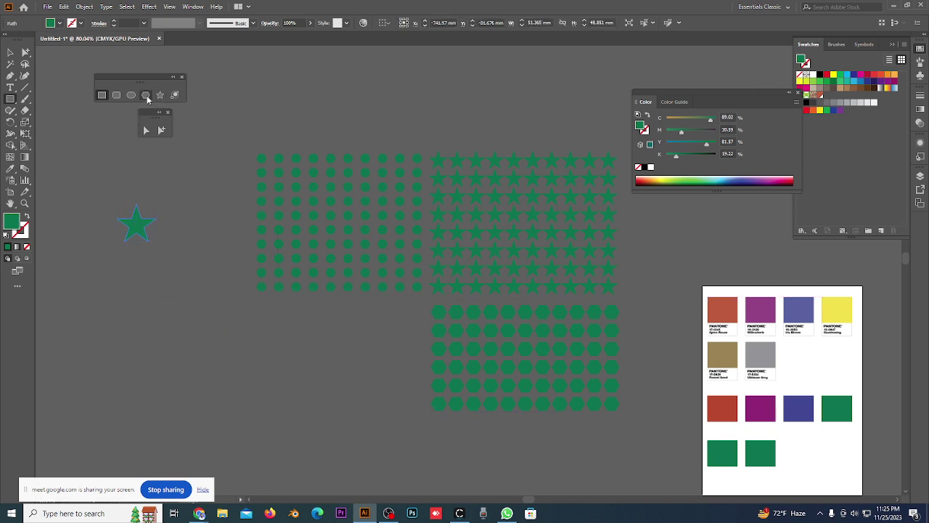
{"action": "left_click", "coordinate": [117, 95]}
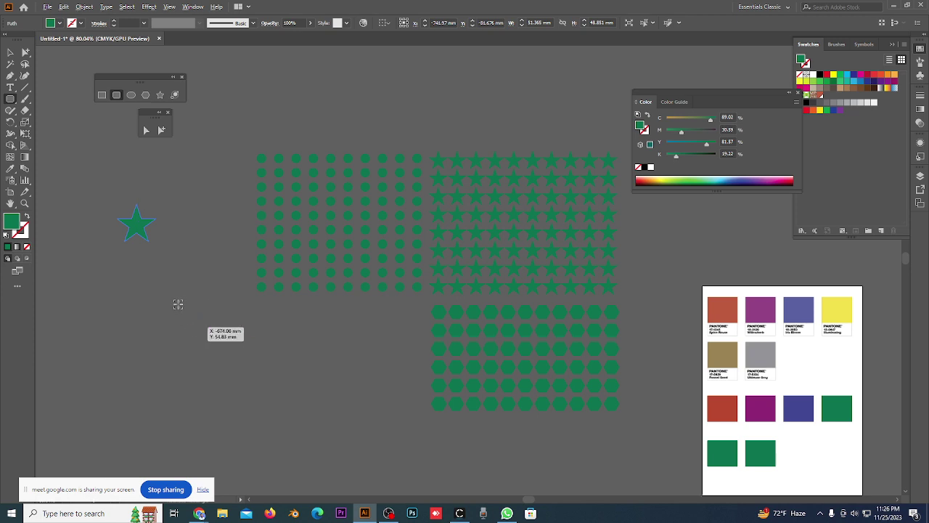
{"action": "left_click_drag", "start_coordinate": [154, 274], "coordinate": [187, 324]}
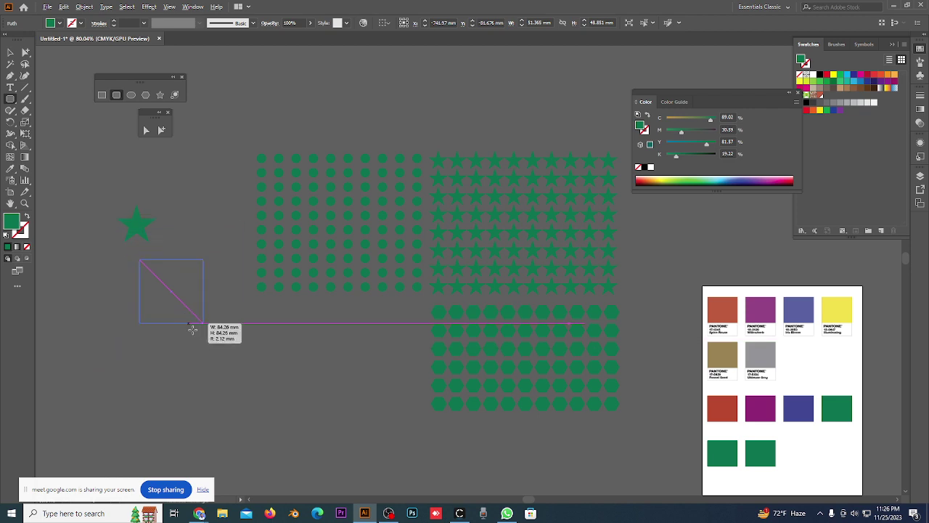
{"action": "mouse_move", "coordinate": [188, 324]}
{"action": "left_mouse_down"}
{"action": "mouse_move", "coordinate": [233, 373]}
{"action": "mouse_move", "coordinate": [360, 446]}
{"action": "mouse_move", "coordinate": [353, 438]}
{"action": "left_mouse_up"}
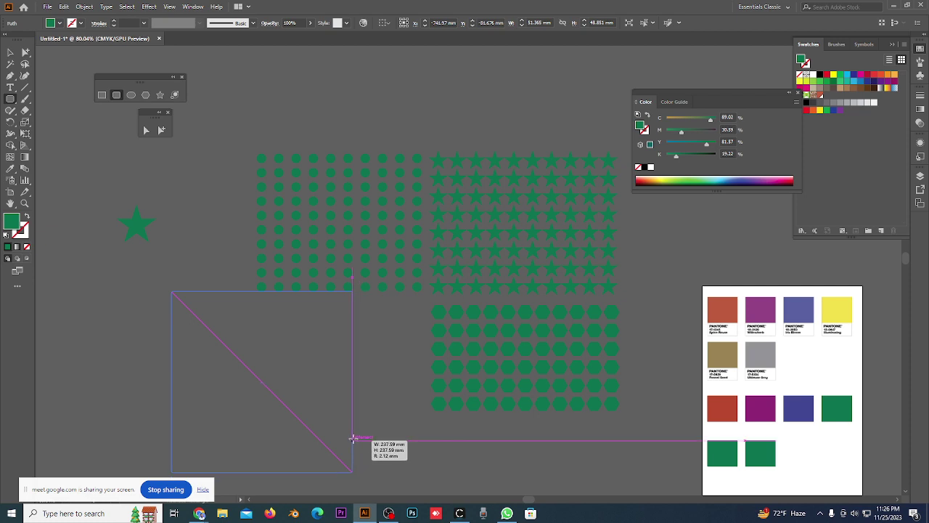
{"action": "mouse_move", "coordinate": [353, 438]}
{"action": "left_mouse_down"}
{"action": "mouse_move", "coordinate": [196, 280]}
{"action": "mouse_move", "coordinate": [224, 343]}
{"action": "left_mouse_up"}
{"action": "key", "text": "v"}
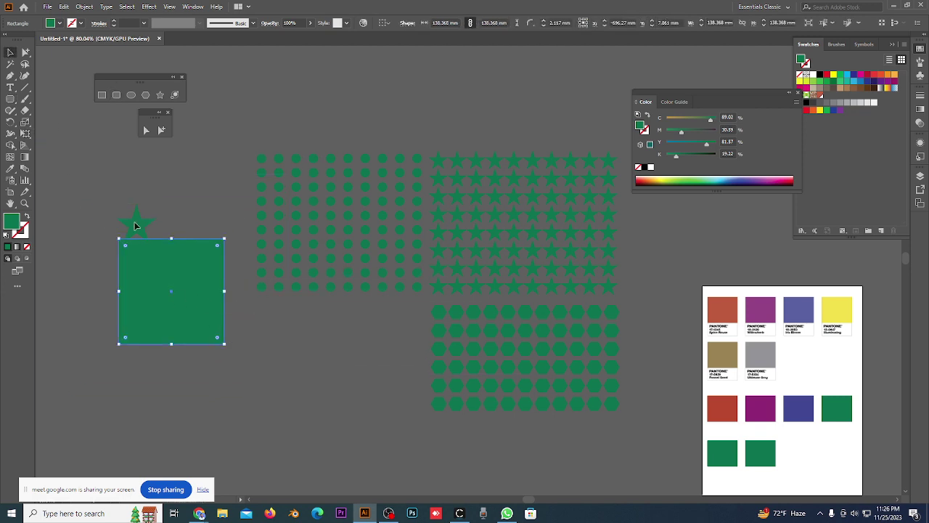
{"action": "key", "text": "Delete"}
{"action": "left_click", "coordinate": [147, 238]}
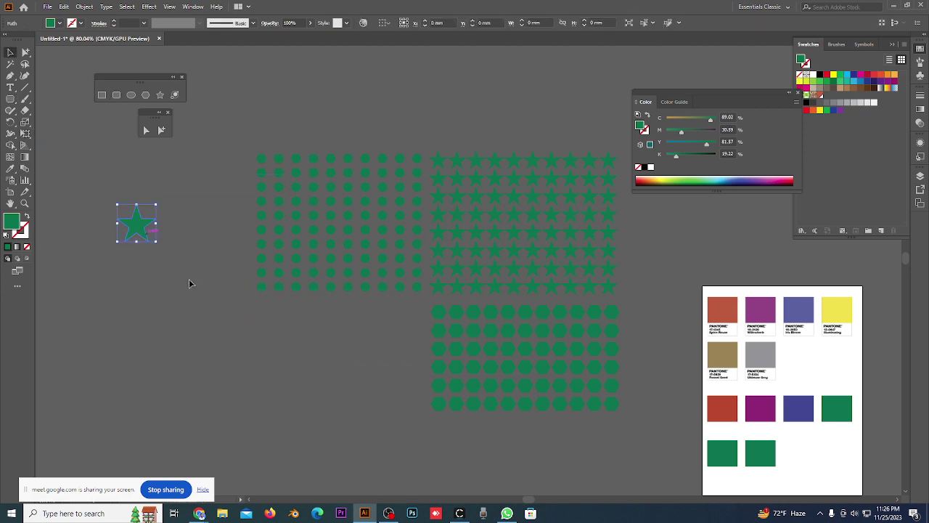
{"action": "key", "text": "Delete"}
Move the green grid group up beside the Pantone swatch page and zoom in.
{"action": "scroll", "coordinate": [181, 229], "scroll_direction": "down", "scroll_amount": 5}
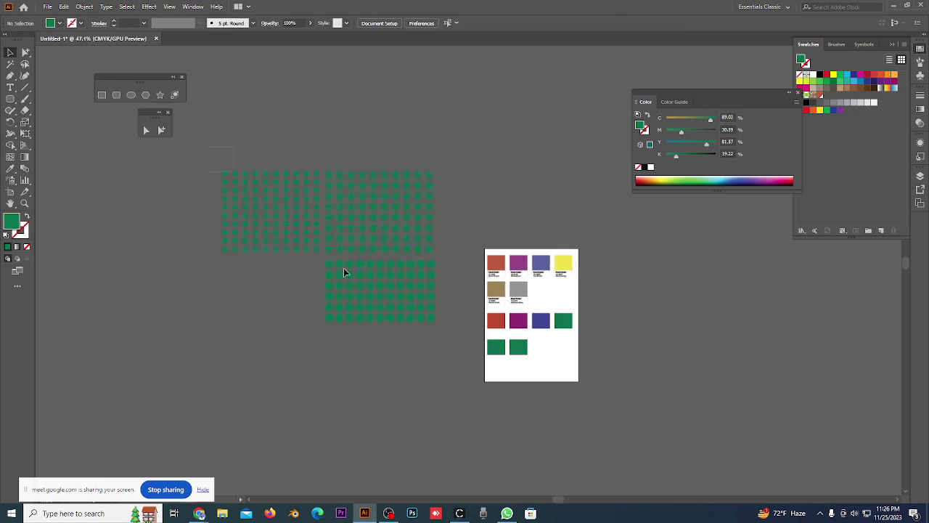
{"action": "left_click", "coordinate": [344, 272]}
{"action": "left_click_drag", "start_coordinate": [420, 296], "coordinate": [461, 354]}
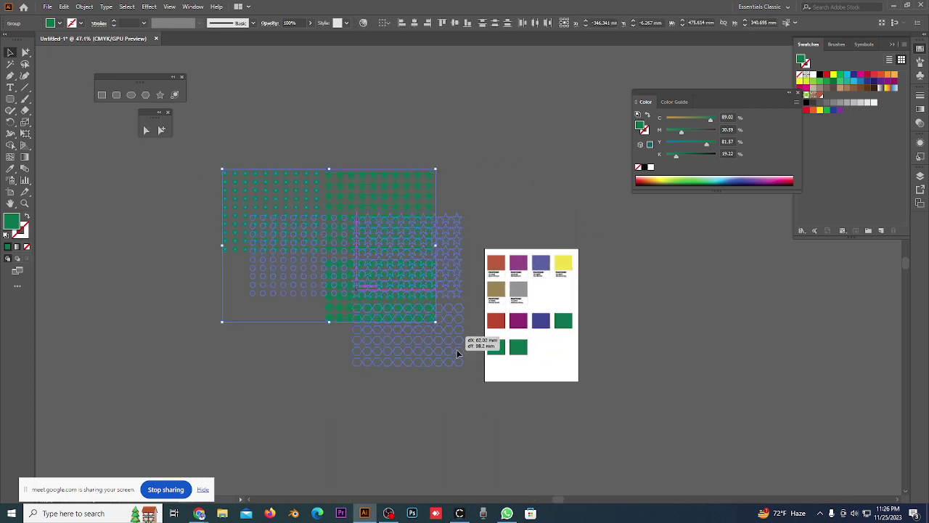
{"action": "left_click", "coordinate": [514, 420]}
{"action": "left_click", "coordinate": [564, 294]}
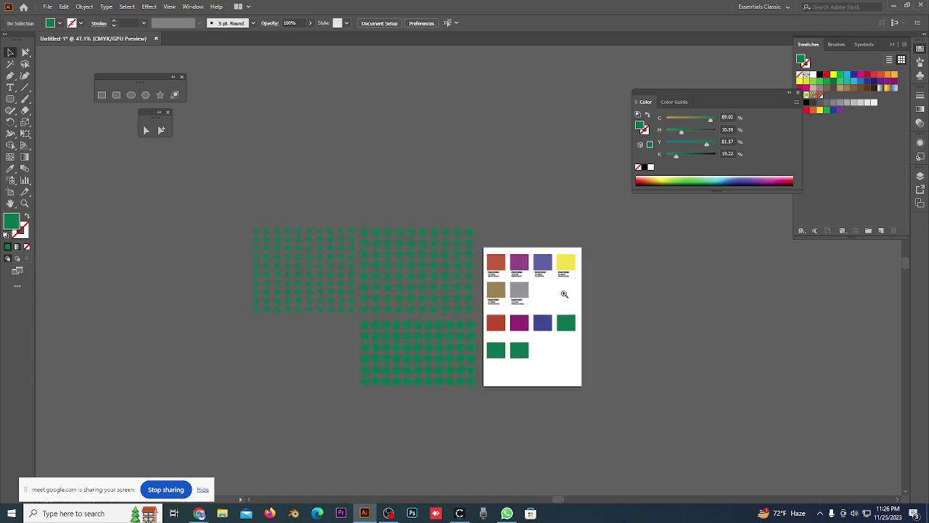
{"action": "left_click_drag", "start_coordinate": [564, 294], "coordinate": [588, 264]}
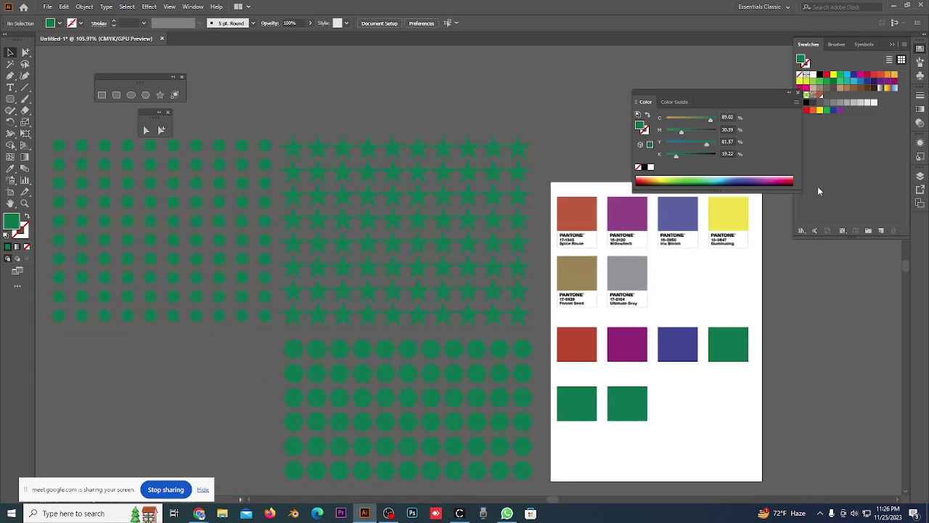
Narrow the Color panel and move it and the floating tool panel off the artwork.
{"action": "left_click_drag", "start_coordinate": [801, 190], "coordinate": [755, 191]}
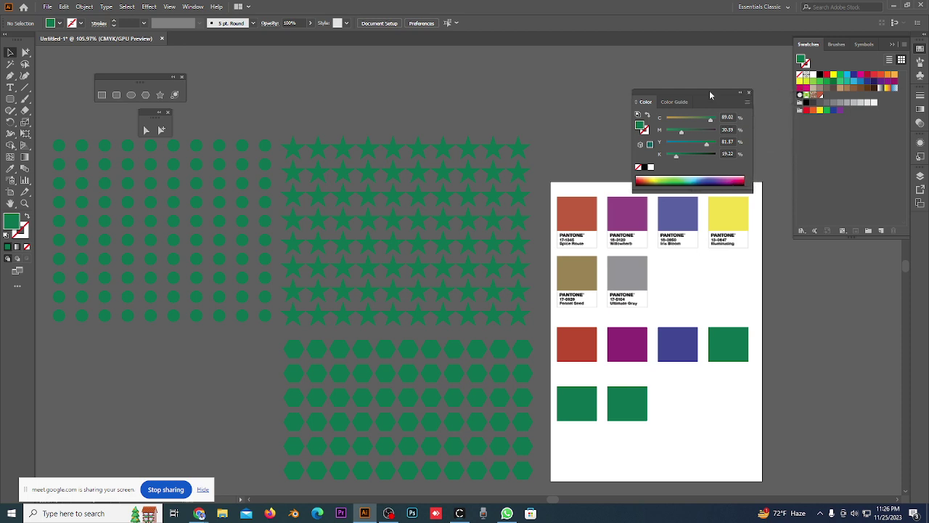
{"action": "mouse_move", "coordinate": [711, 95]}
{"action": "left_mouse_down"}
{"action": "mouse_move", "coordinate": [627, 72]}
{"action": "mouse_move", "coordinate": [637, 74]}
{"action": "left_mouse_up"}
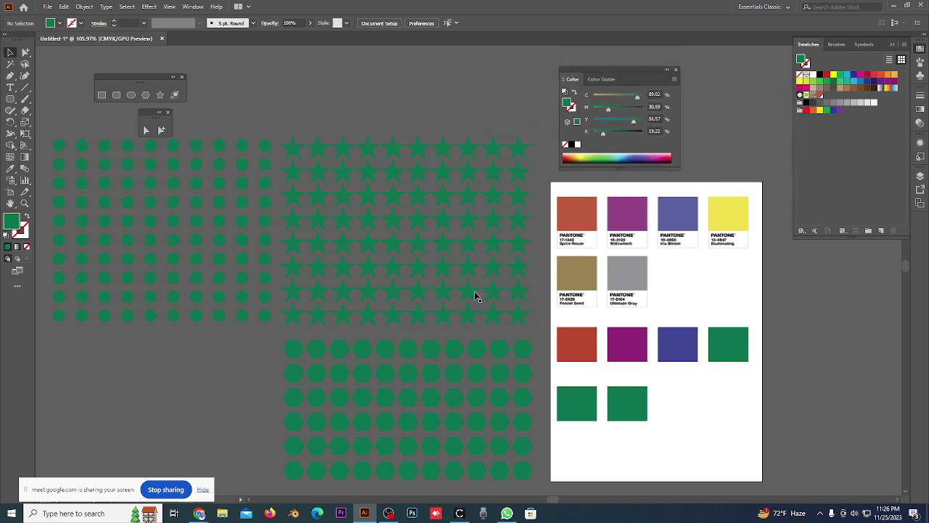
{"action": "left_click_drag", "start_coordinate": [144, 112], "coordinate": [199, 80]}
{"action": "left_click_drag", "start_coordinate": [482, 274], "coordinate": [447, 276]}
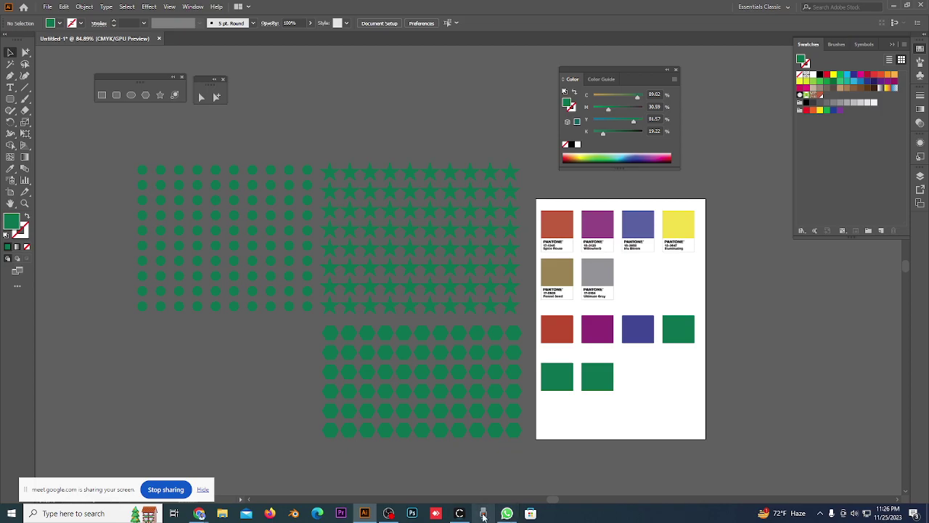
Paste and send the Illustrator screenshot in the WhatsApp group chat, then bring up OBS.
{"action": "left_click", "coordinate": [507, 513]}
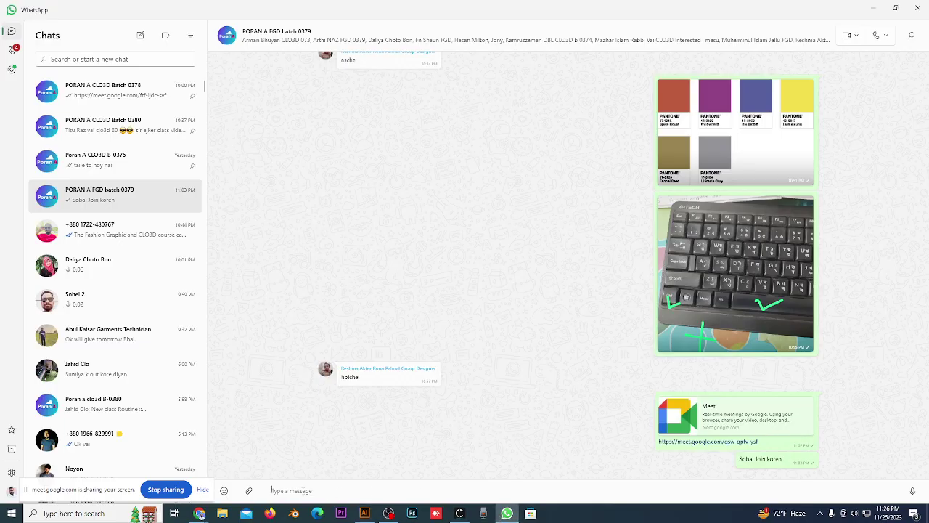
{"action": "key", "text": "ctrl+v"}
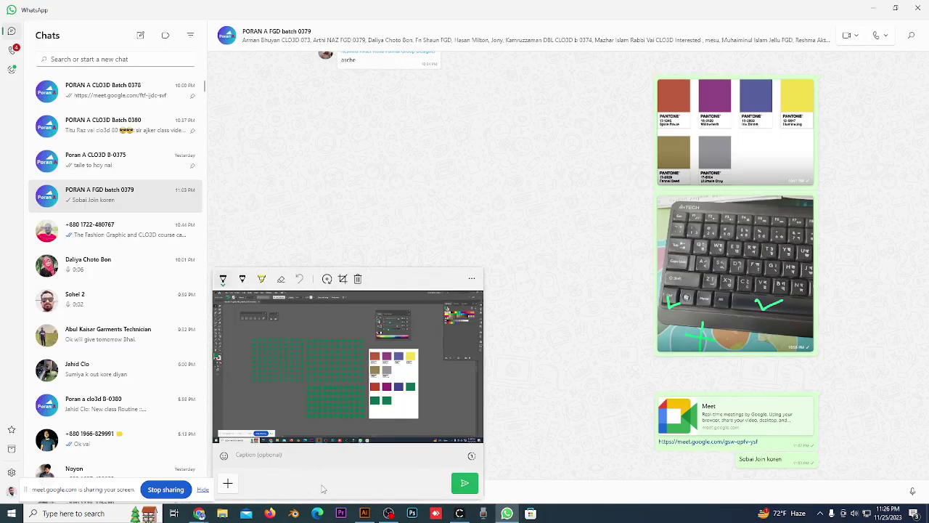
{"action": "key", "text": "Return"}
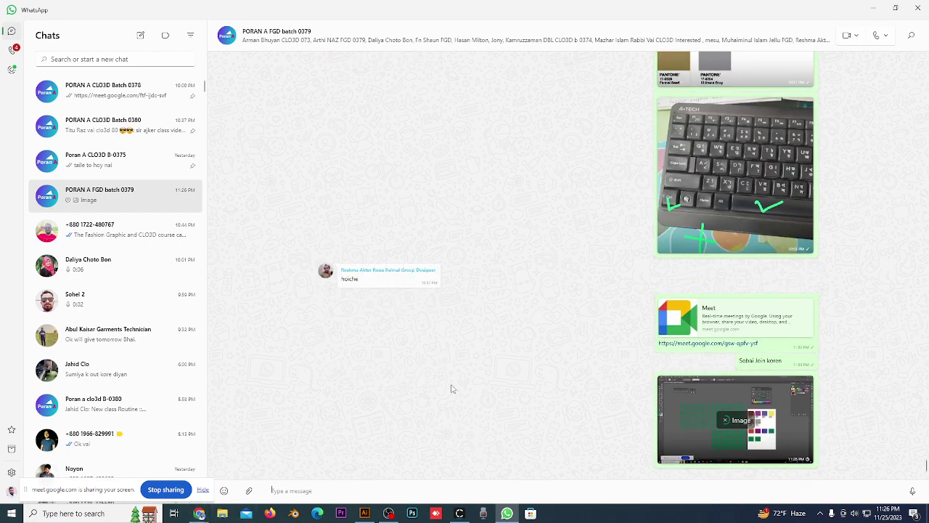
{"action": "left_click", "coordinate": [389, 513]}
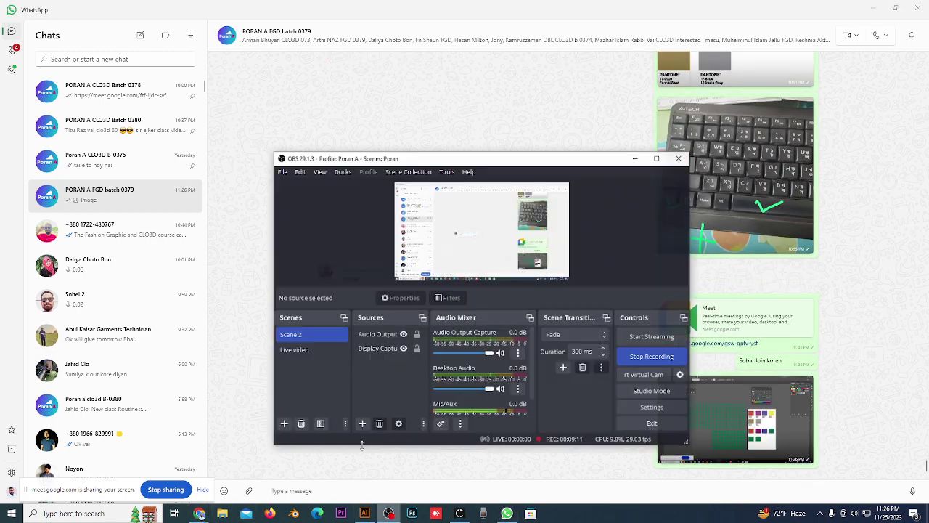